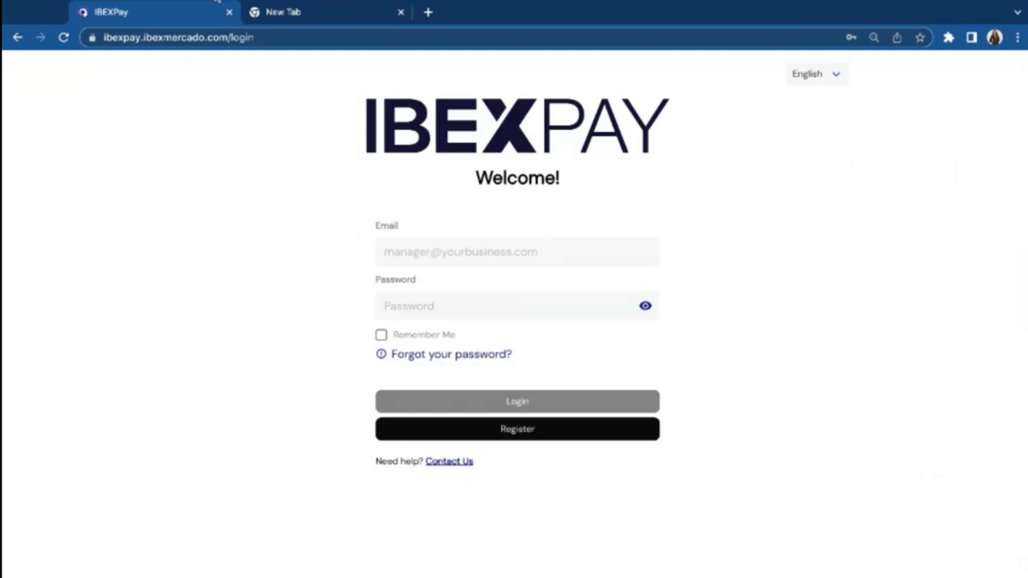
Step: Edit the browser address, then return to the IBEXPay sign-in page
double_click(165, 38)
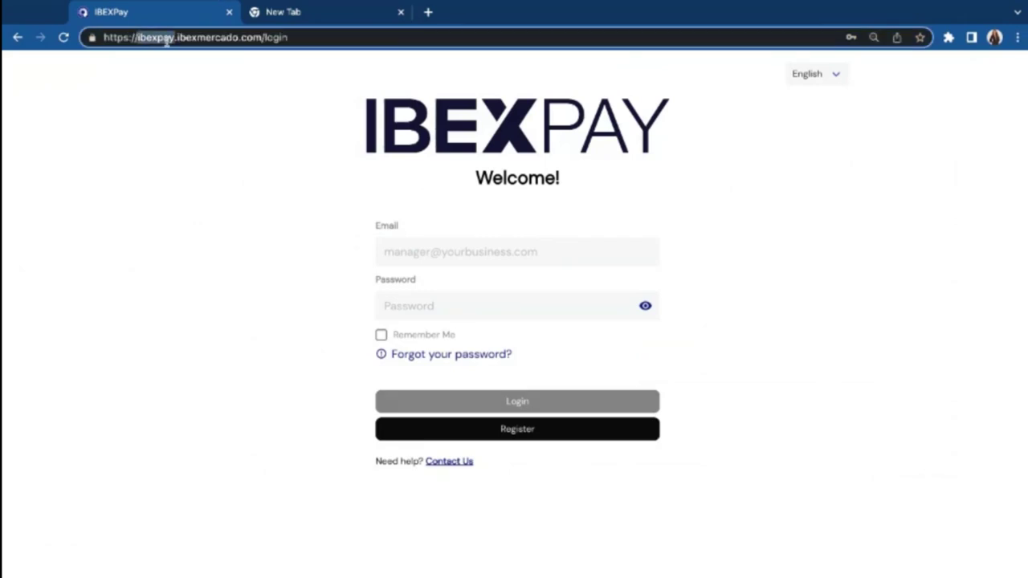
left_click(306, 37)
left_click(253, 121)
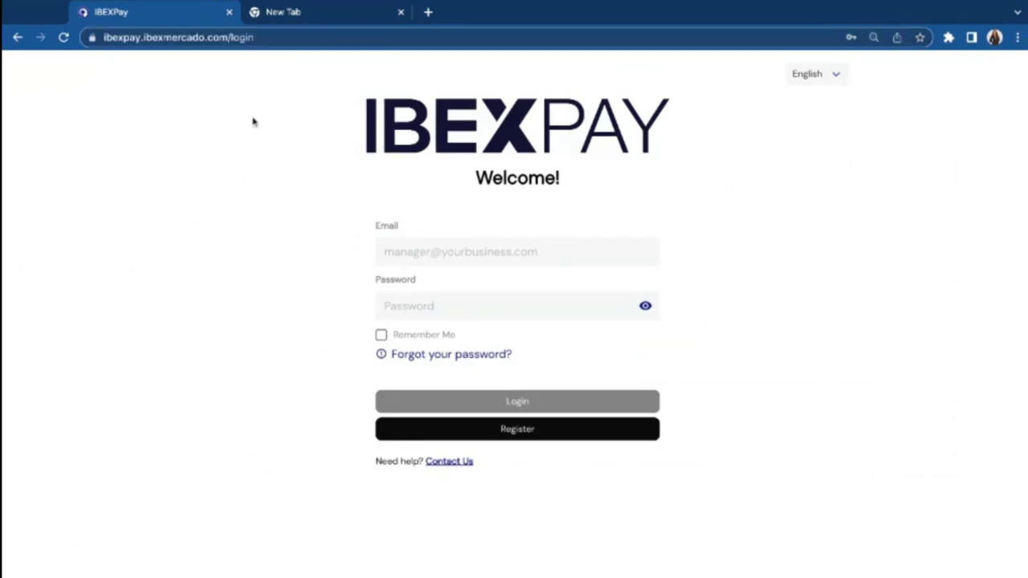
left_click(268, 23)
left_click(217, 40)
key("ctrl+a")
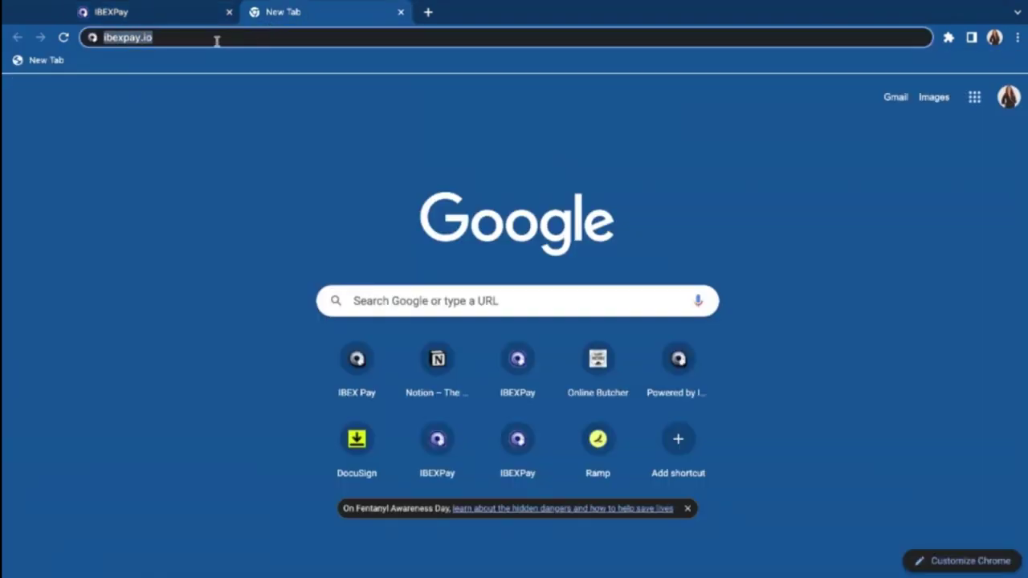
left_click(171, 16)
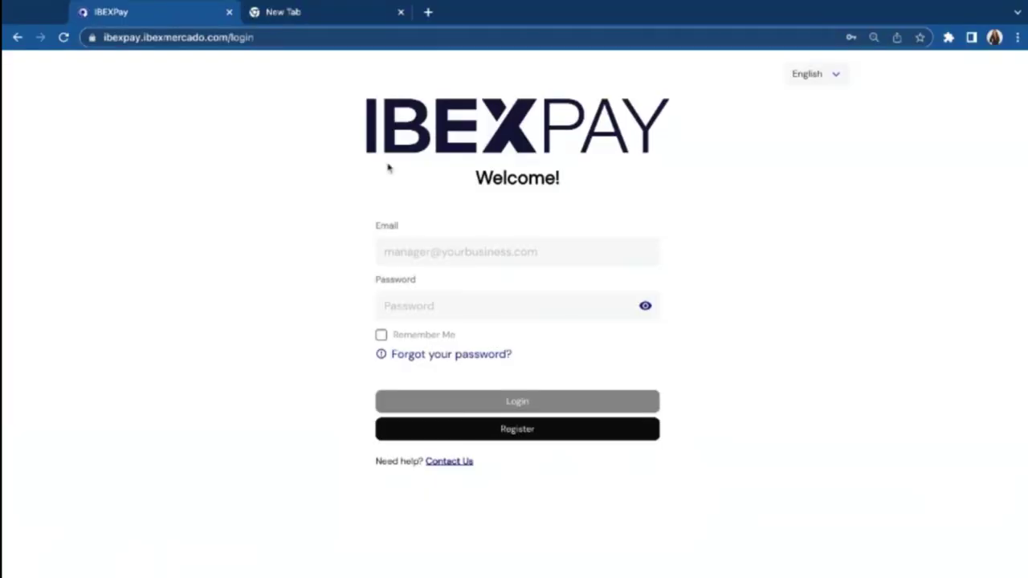
Step: Start a merchant registration with organization name 'Raw dog food store' and the account e-mail
left_click(510, 434)
left_click(449, 239)
type("Raw dog food store")
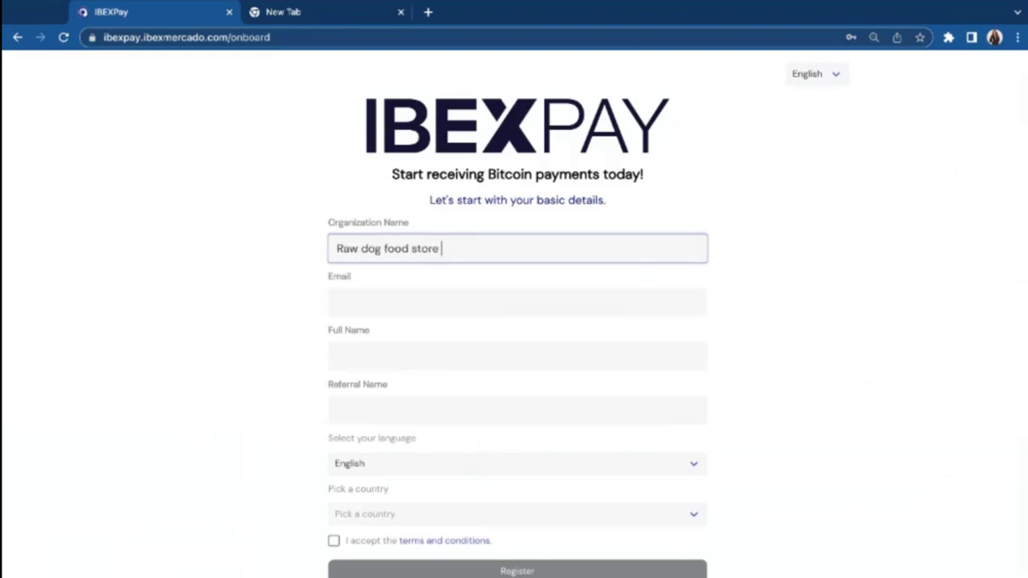
key("Tab")
scroll(299, 331, "down", 1)
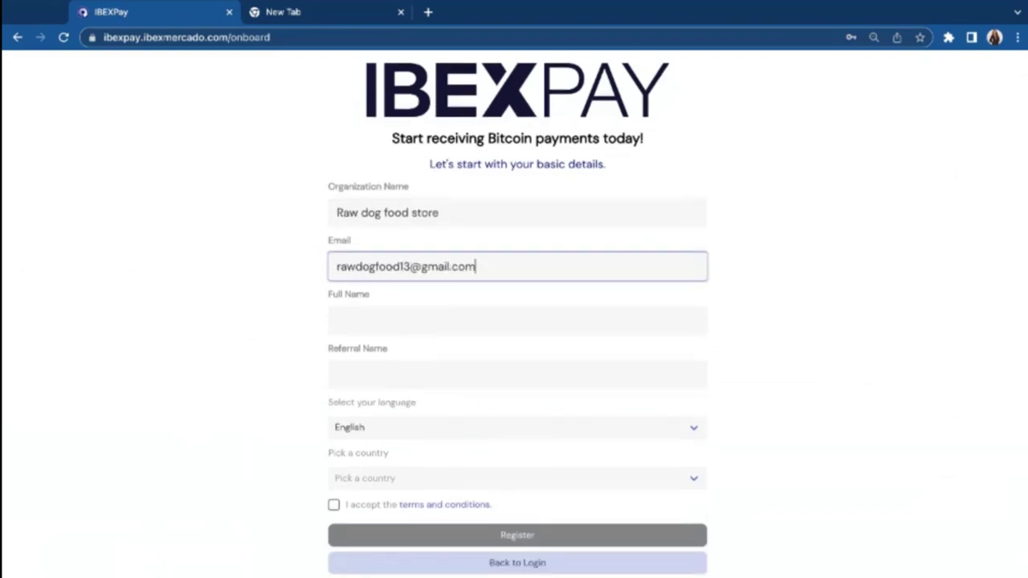
Step: Enter the owner's full name and referral name, choose United States of America, and submit the registration
key("Tab")
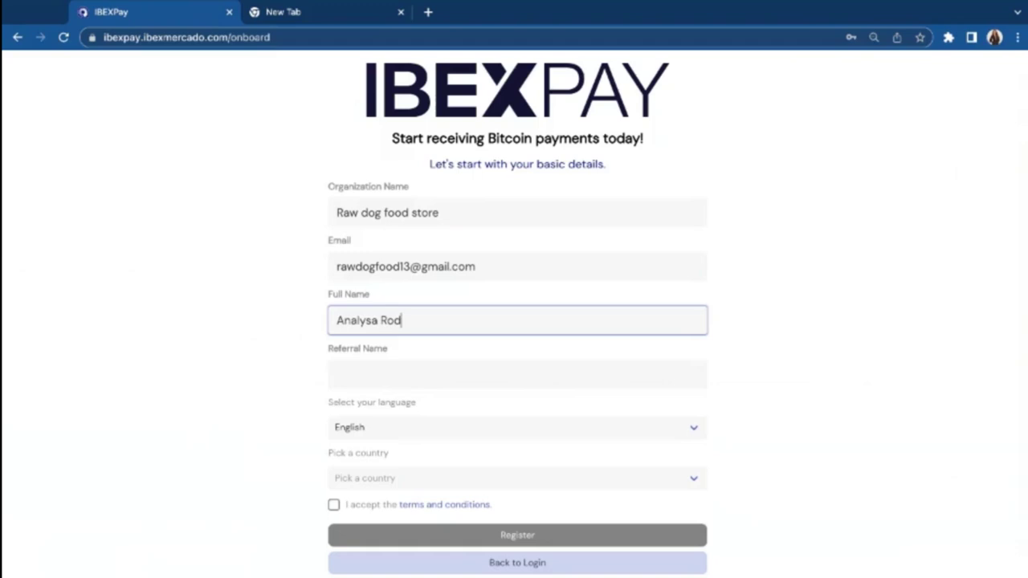
key("Tab")
key("Tab")
key("Tab")
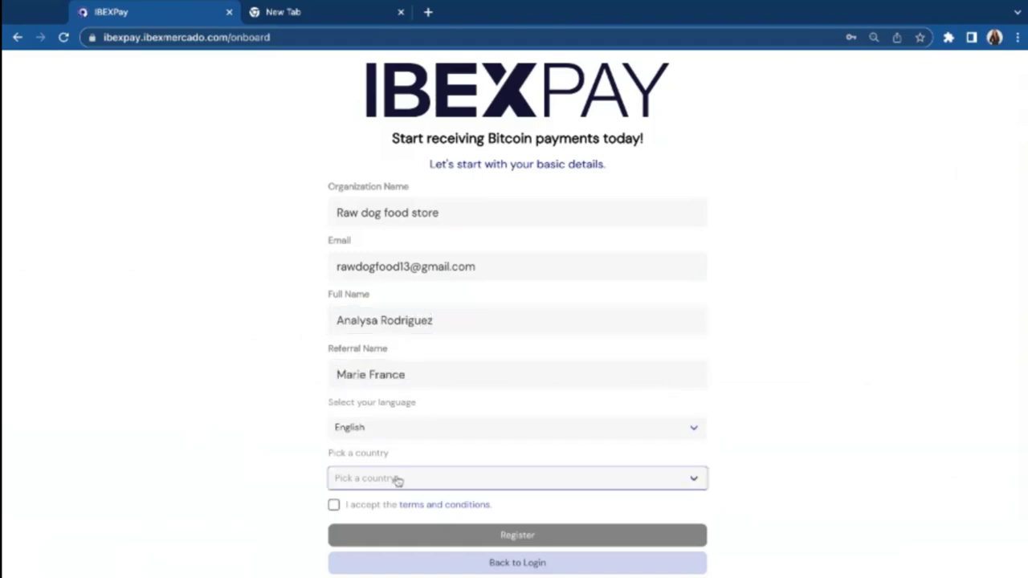
type("United States")
key("Tab")
key("space")
scroll(541, 485, "down", 1)
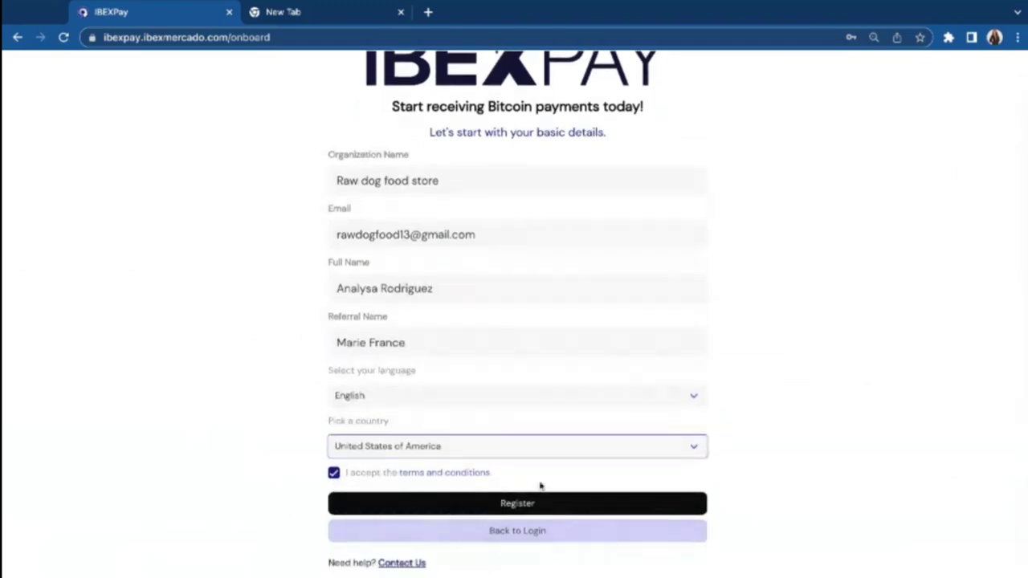
left_click(522, 506)
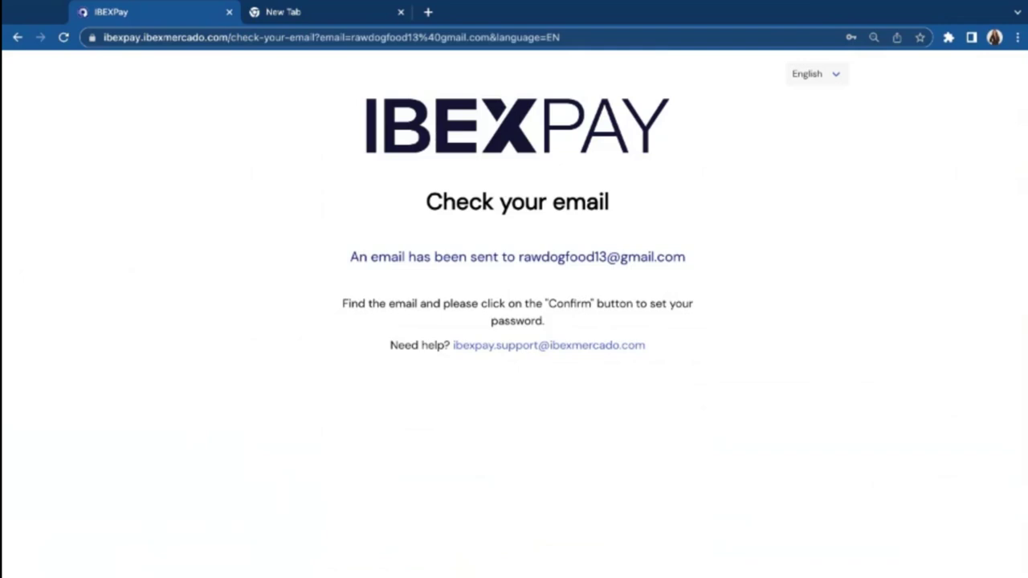
Step: Sign in with the autofilled credentials and open the merchant Settings page
left_click(16, 37)
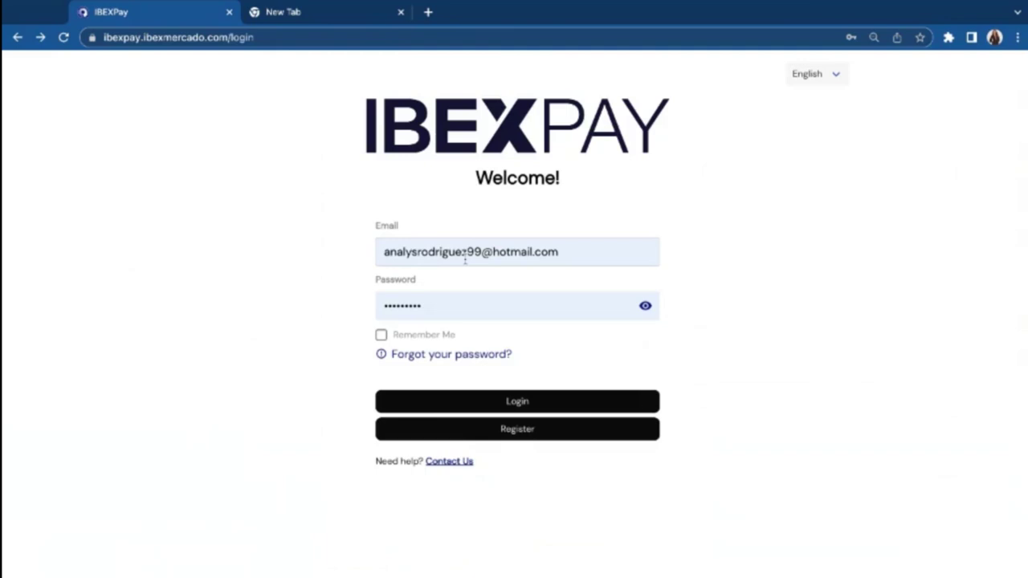
key("Return")
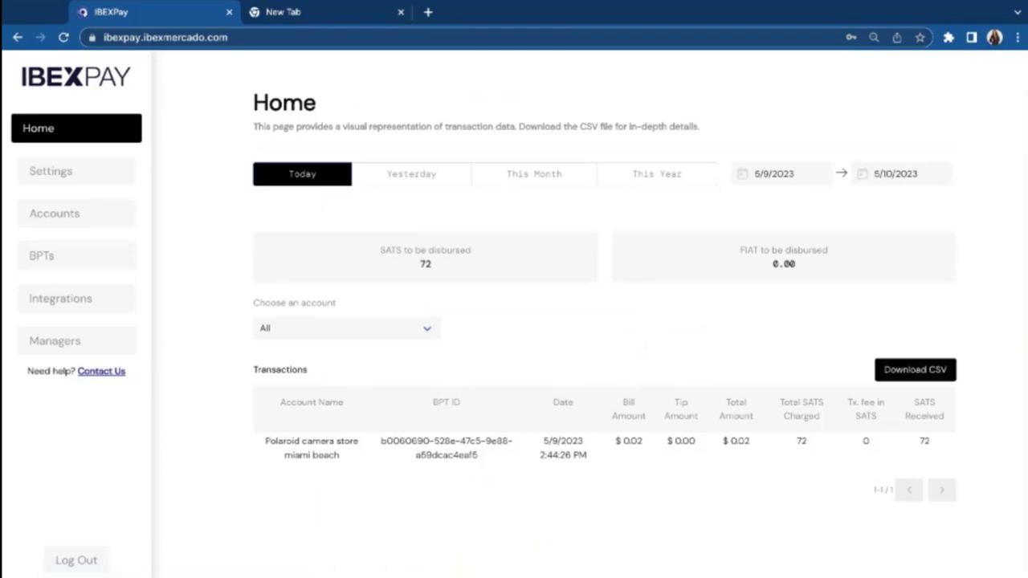
left_click(64, 172)
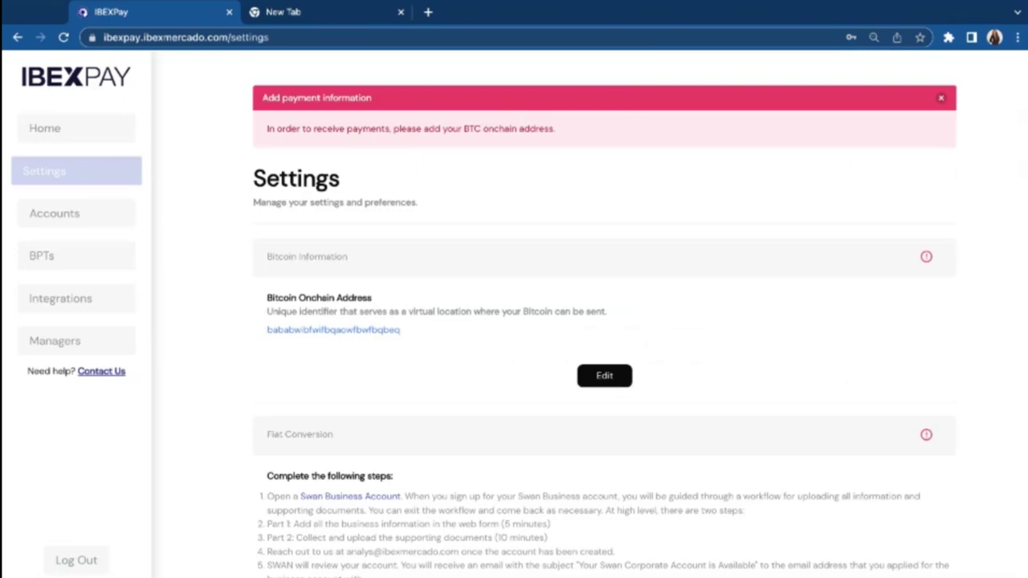
Step: Replace the Bitcoin onchain address with bsvdhjvnlabkdvblsblazlvslva and save it
scroll(276, 225, "down", 1)
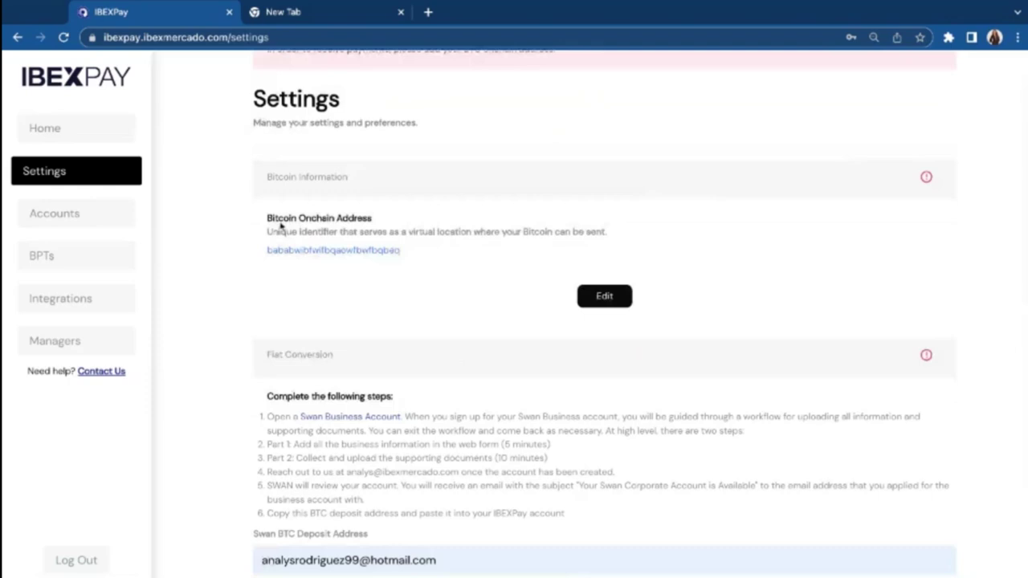
left_click(604, 302)
left_click(514, 228)
key("ctrl+a")
key("BackSpace")
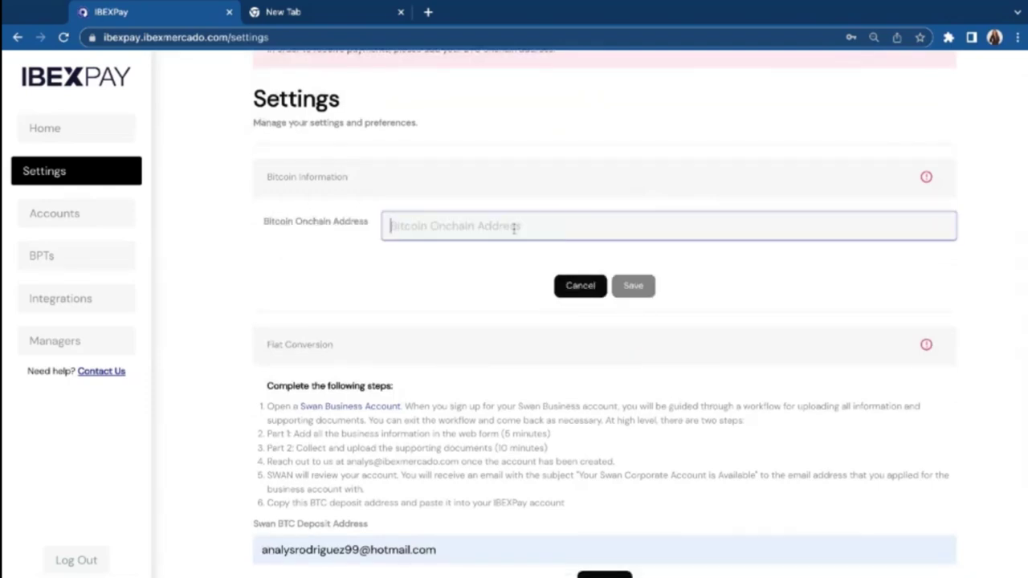
type("bsvdhjv")
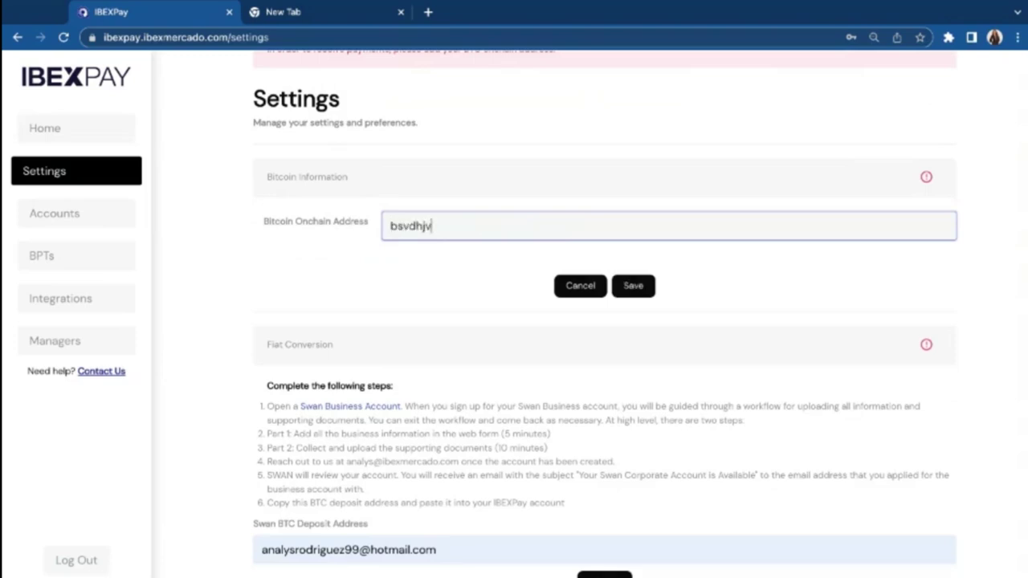
type("nlabkdvblsblazlvslva")
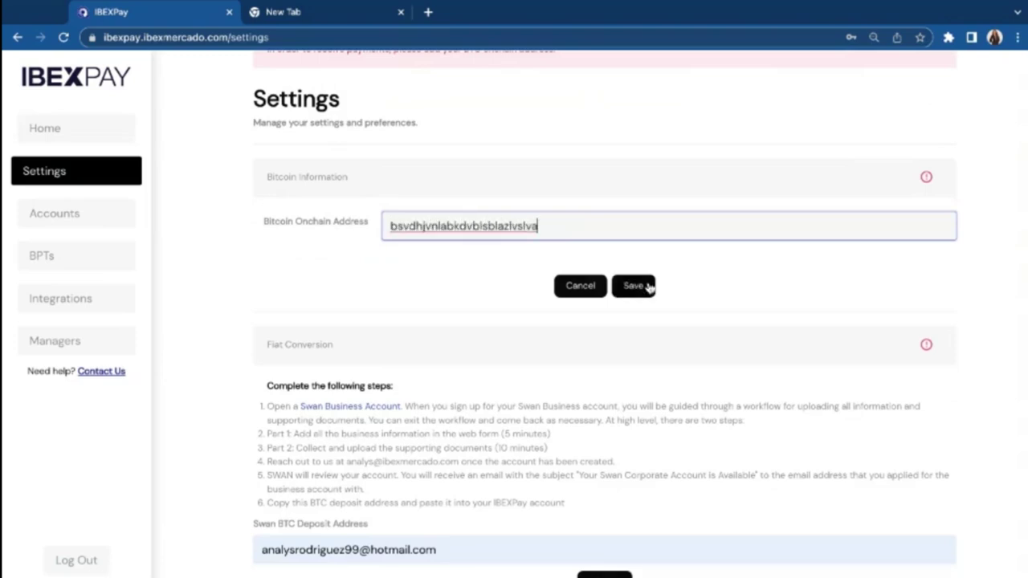
left_click(642, 286)
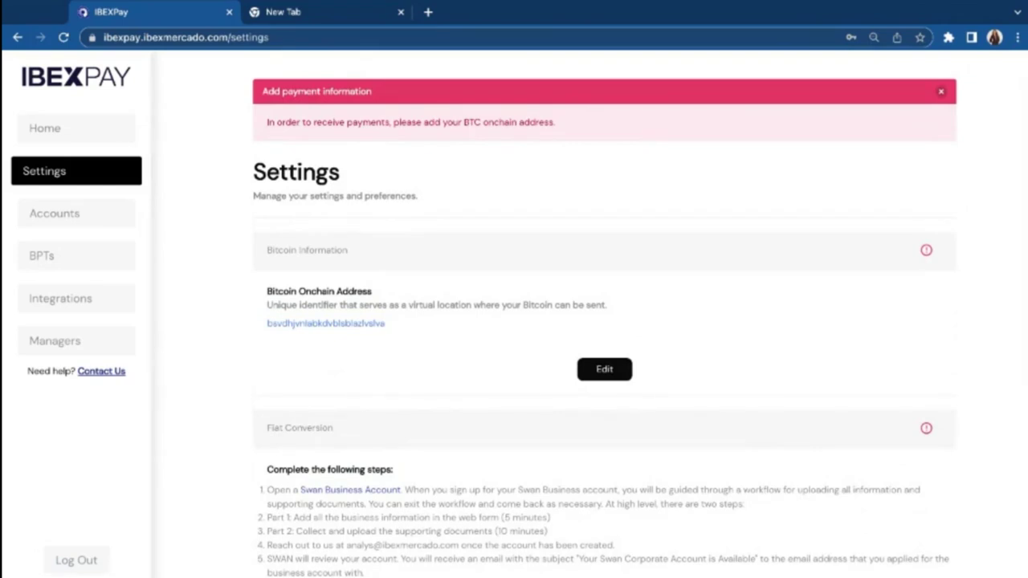
Step: Scroll through Settings, then open the Accounts list of four business locations
scroll(604, 322, "down", 4)
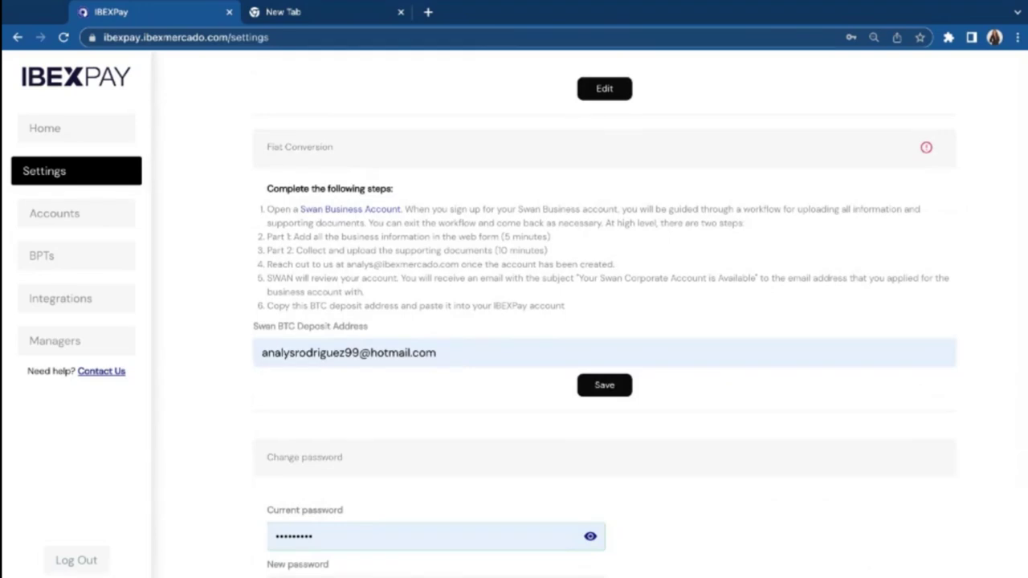
scroll(604, 322, "up", 3)
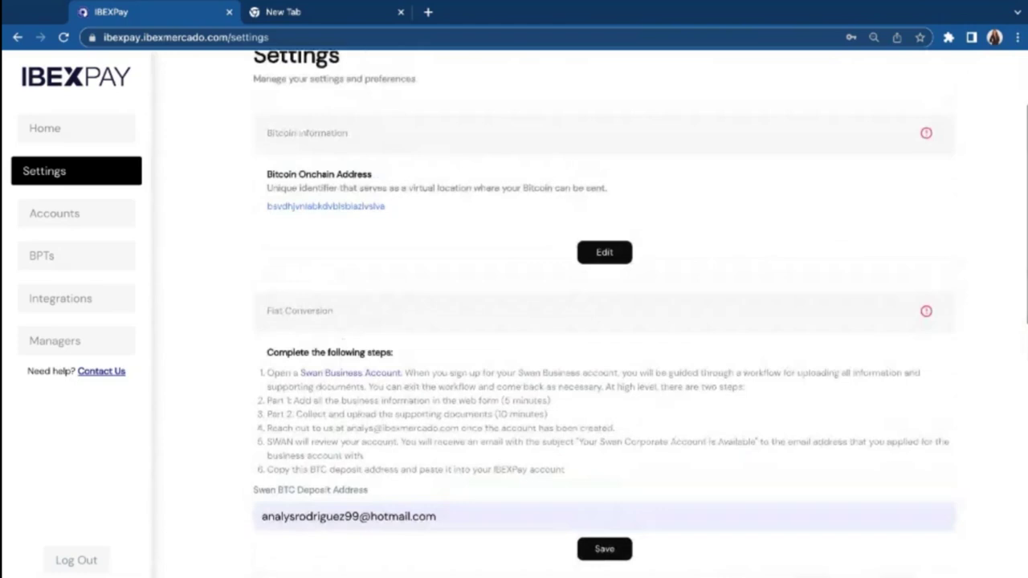
scroll(431, 291, "down", 2)
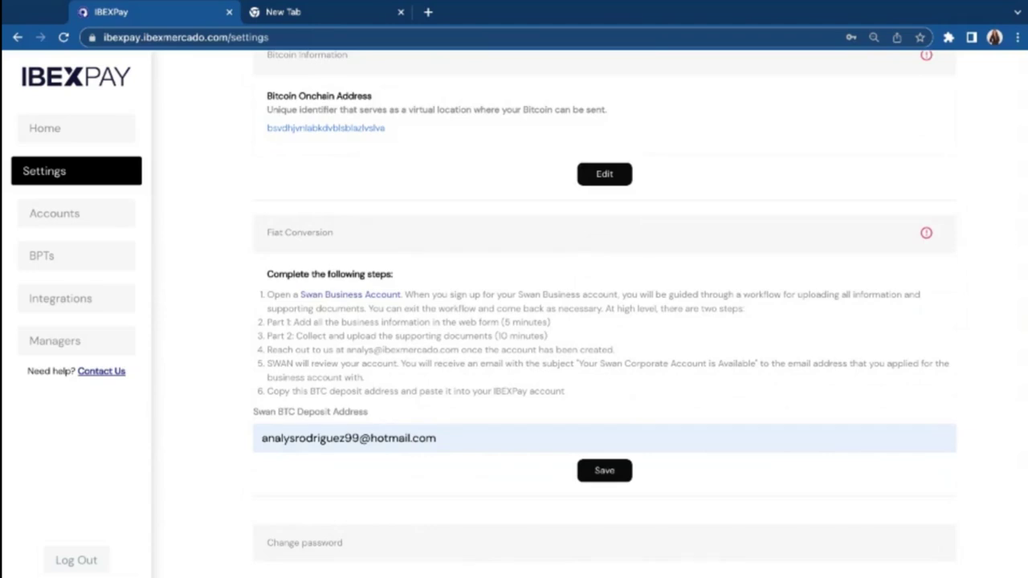
left_click(54, 213)
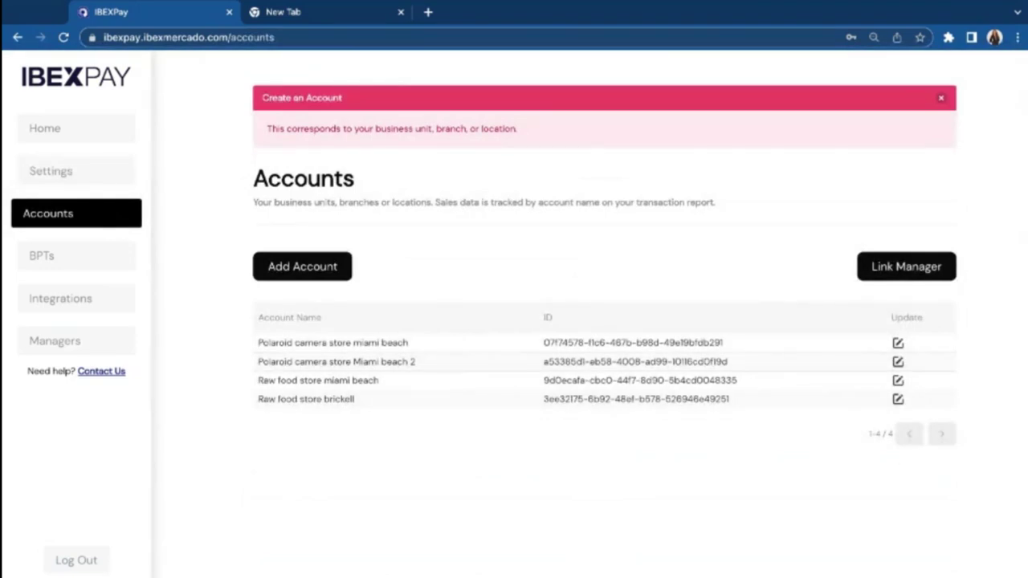
Step: Add the business account 'Raw dog food store north miami beach', then go to Bitcoin Payment Terminals
left_click(309, 278)
left_click(367, 297)
type("Raw food")
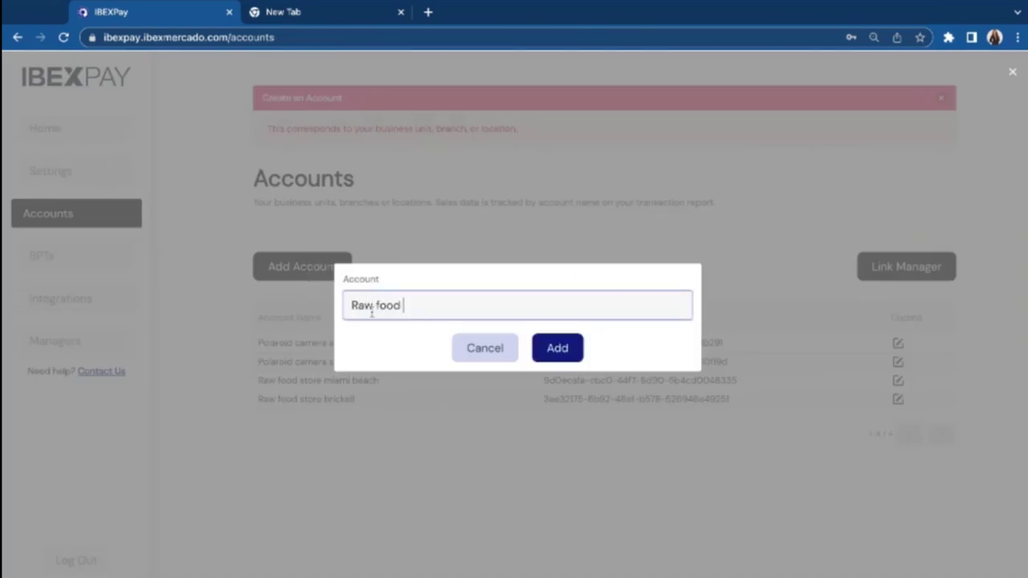
left_click(374, 312)
type("dog food store north miami beach")
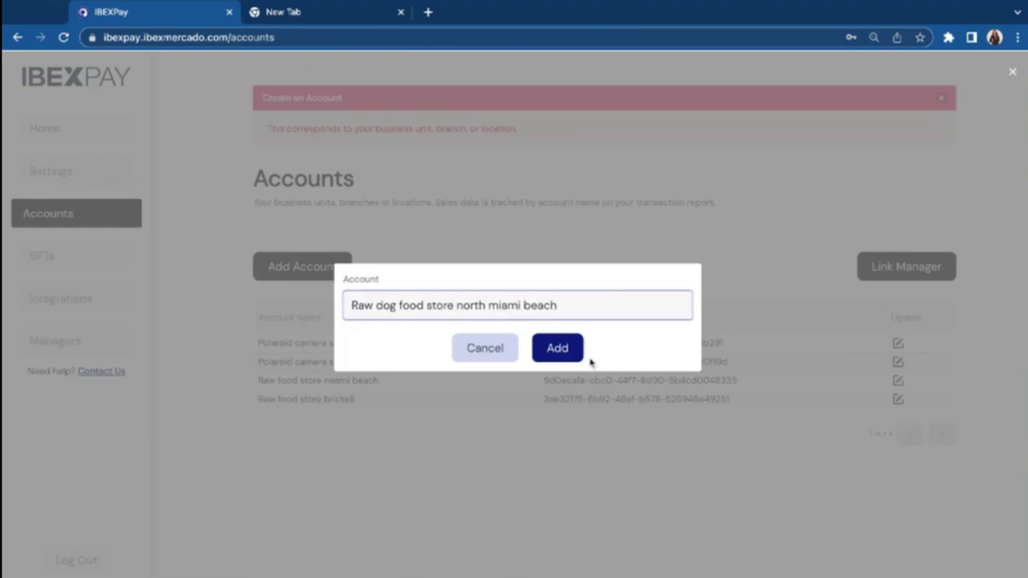
left_click(580, 358)
left_click(141, 253)
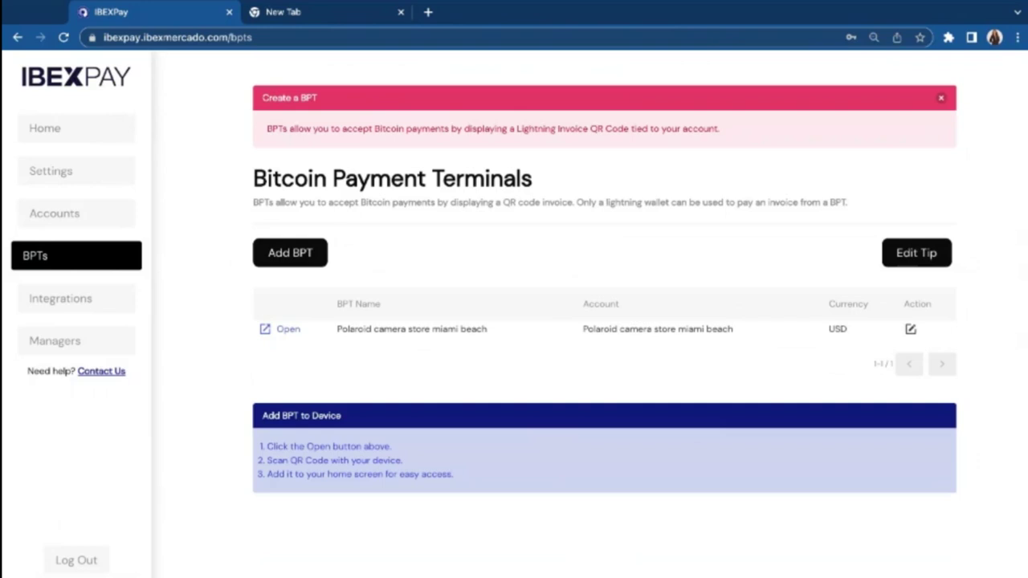
Step: Create a USD payment terminal 'Raw dog food store north miami beach' linked to the new account
left_click(316, 254)
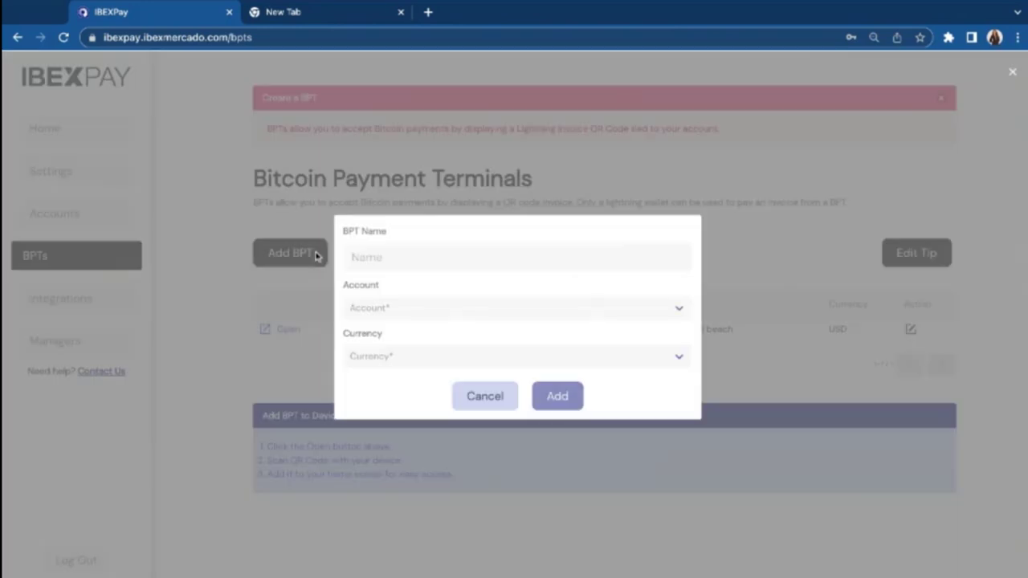
left_click(386, 265)
type("R")
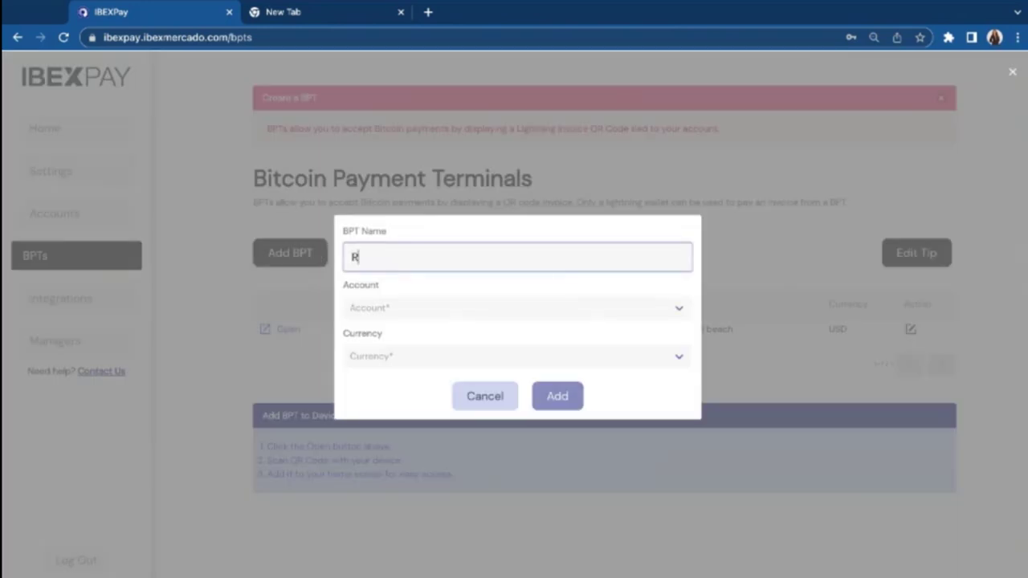
type("aw dog food store north miami beach")
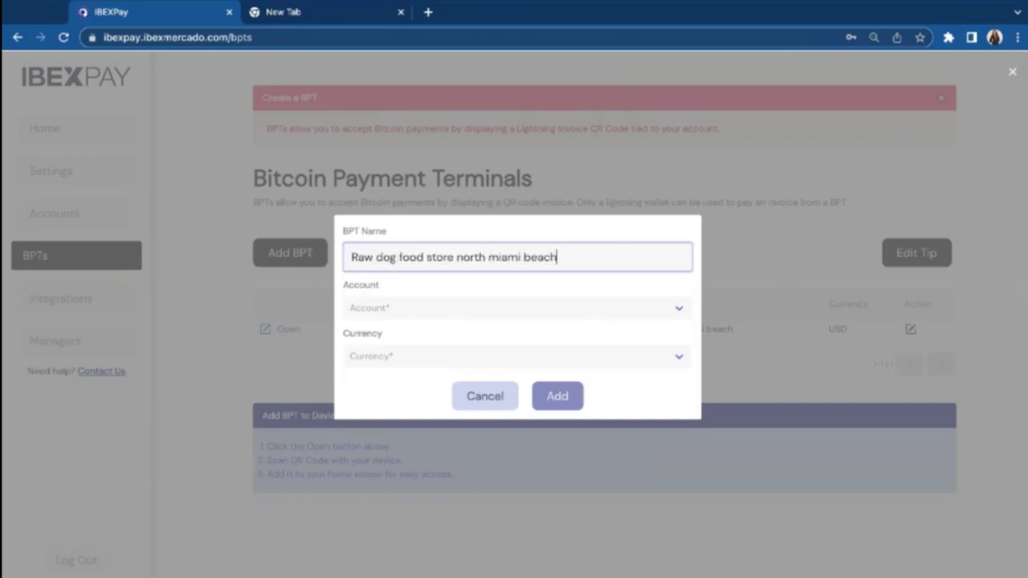
left_click(408, 317)
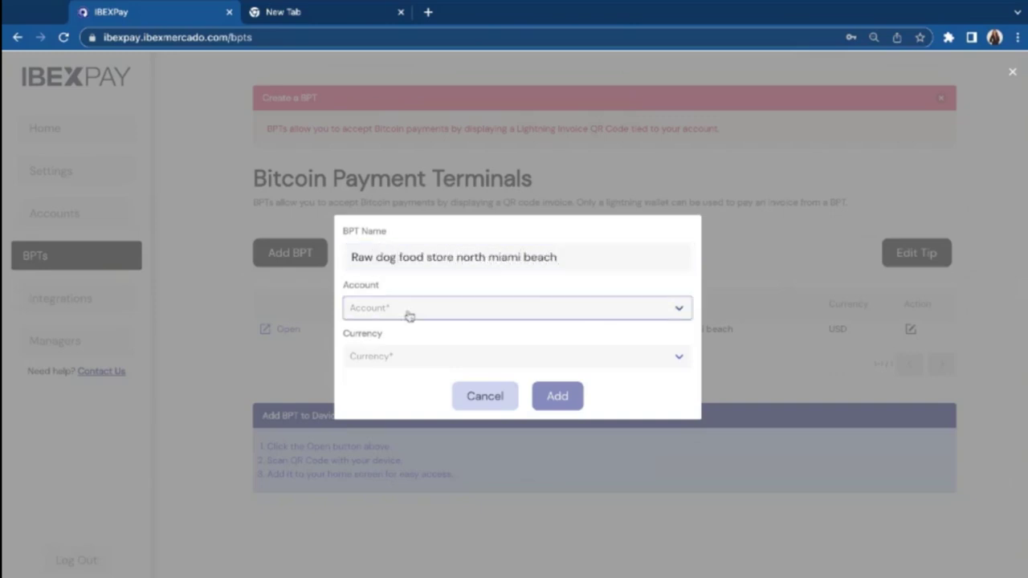
left_click(434, 330)
left_click(437, 356)
left_click(450, 377)
left_click(557, 396)
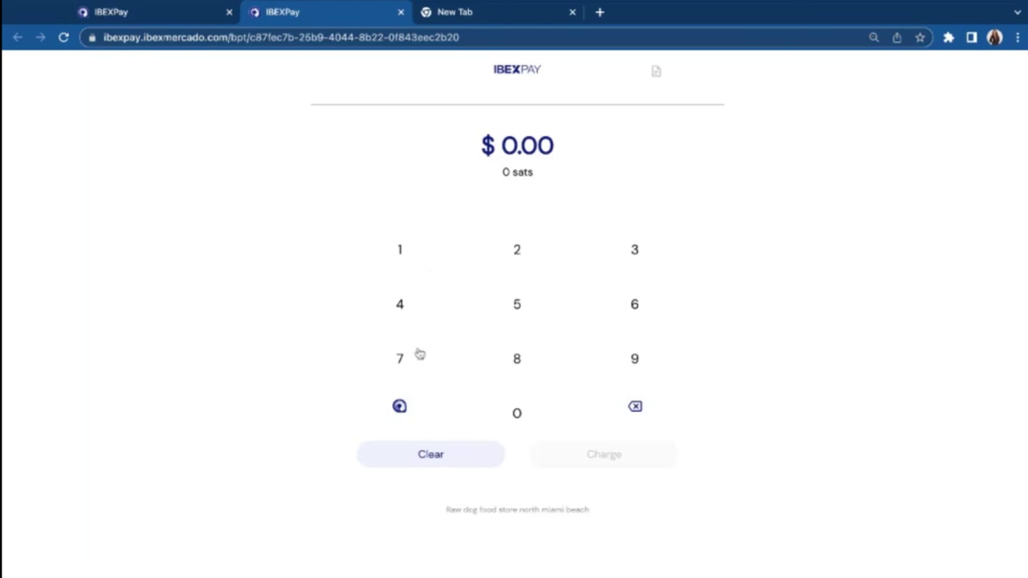
left_click(405, 408)
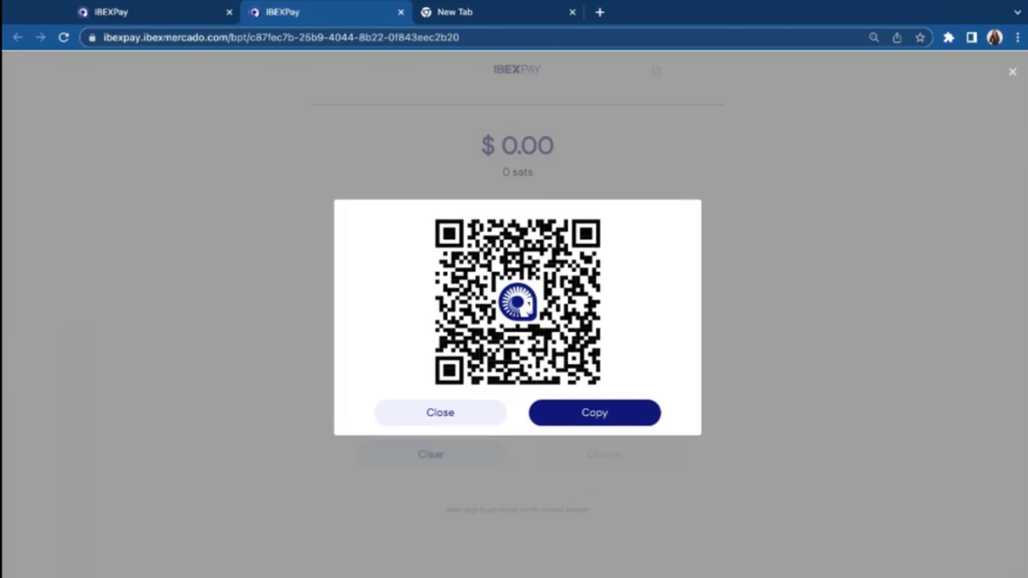
Step: Dismiss the QR code and charge $0.05 (181 sats) on the terminal keypad
left_click(401, 414)
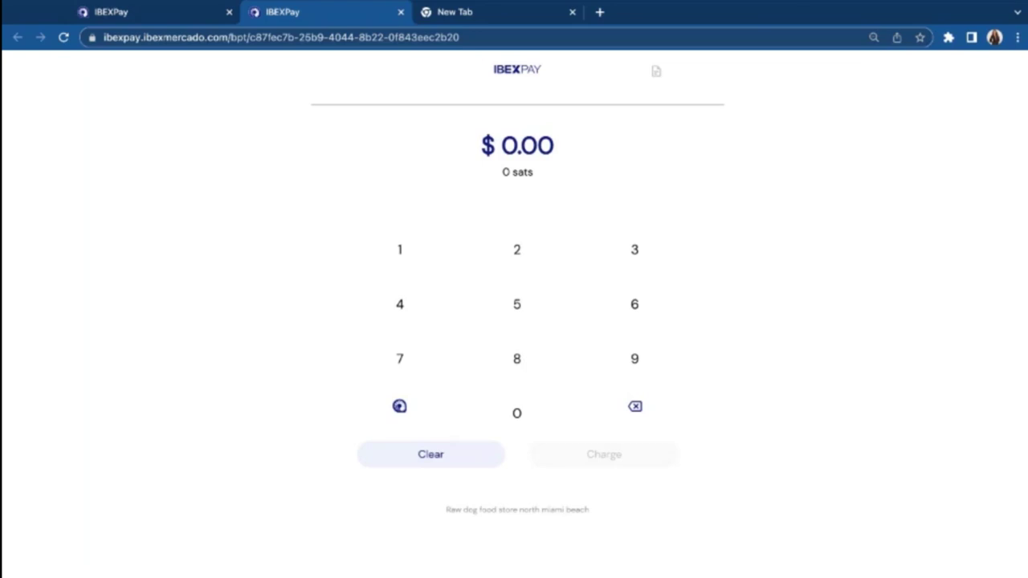
left_click(521, 304)
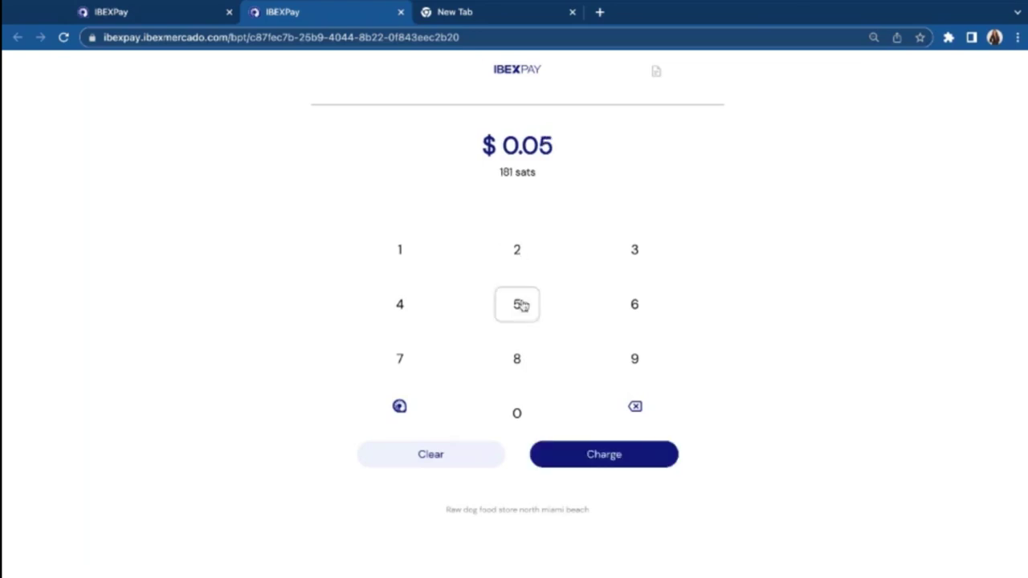
double_click(498, 174)
left_click(499, 174)
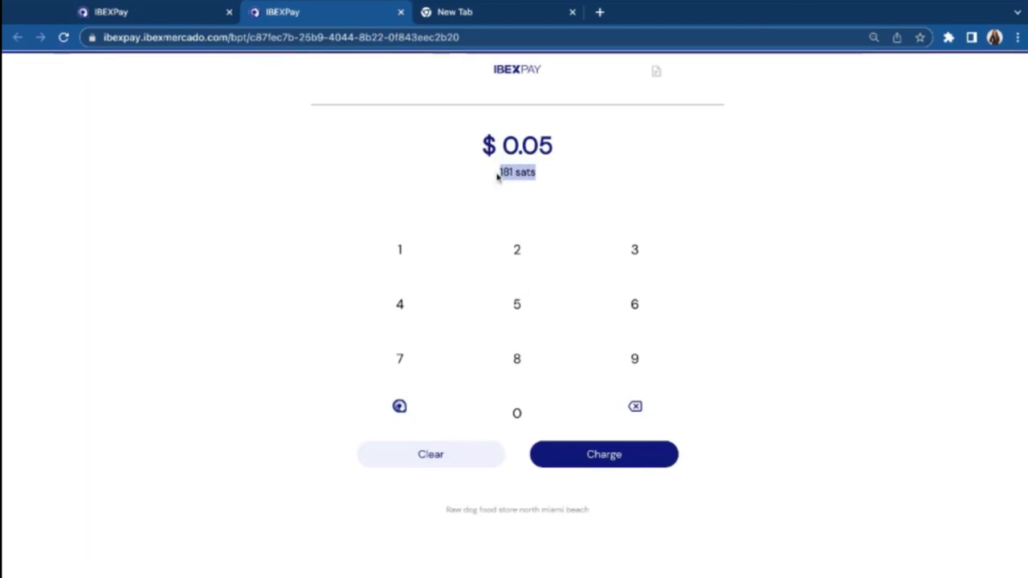
left_click(499, 174)
left_click(581, 458)
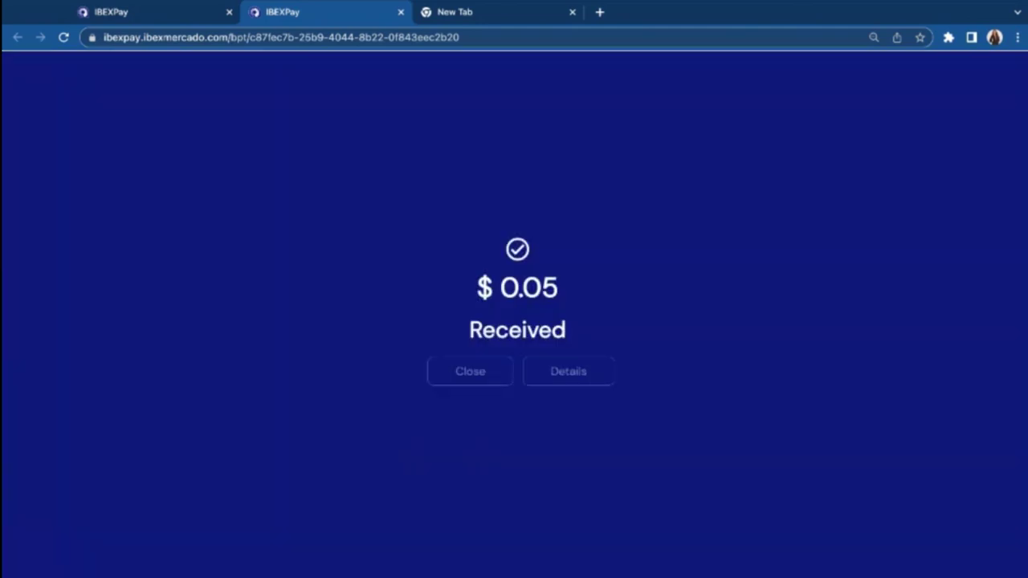
Step: Copy the received payment's transaction hash from its details, then close them
left_click(571, 374)
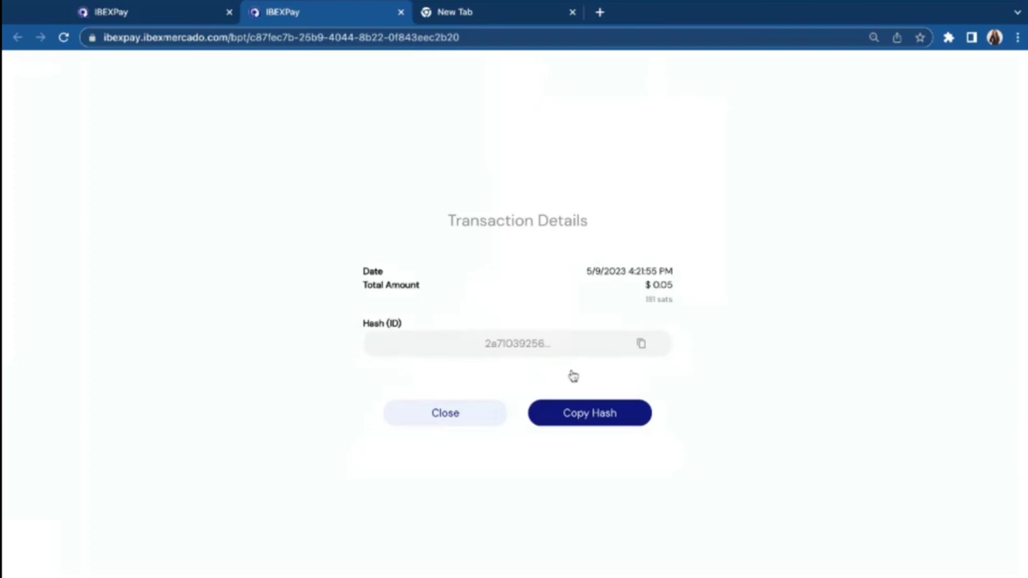
left_click(642, 345)
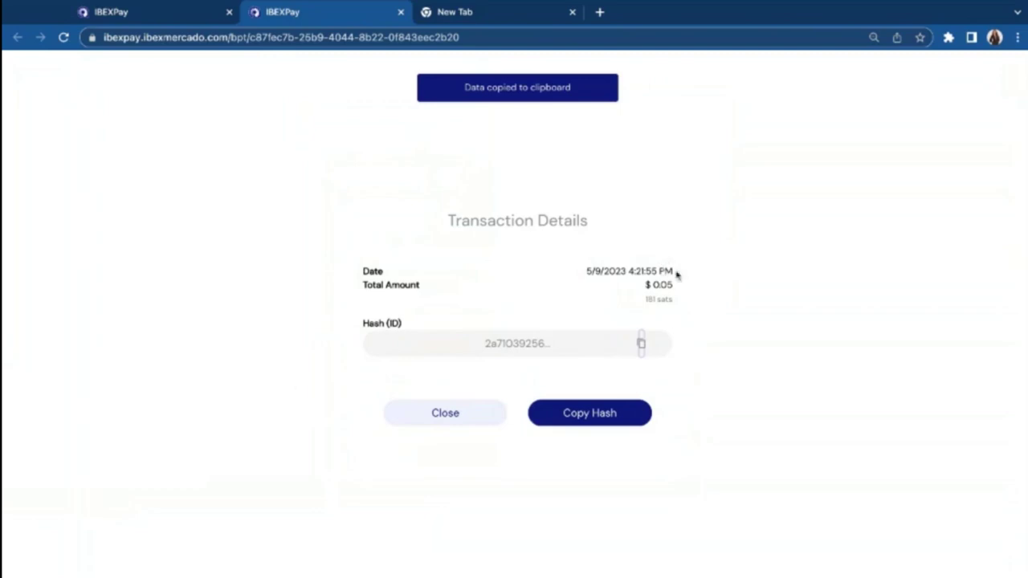
left_click(441, 414)
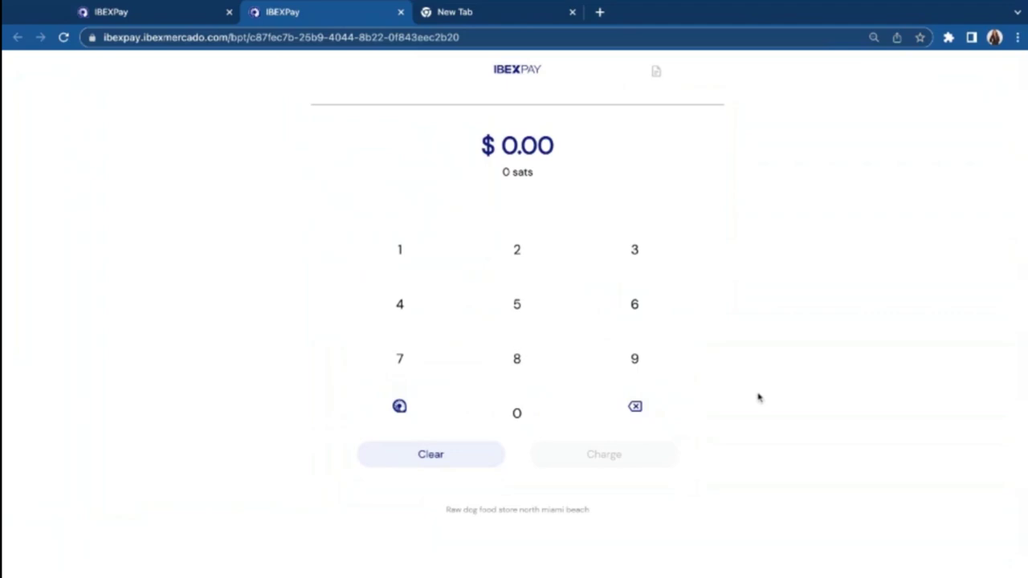
Step: Enable tipping on the Raw dog food store north miami beach terminal and save it
left_click(150, 16)
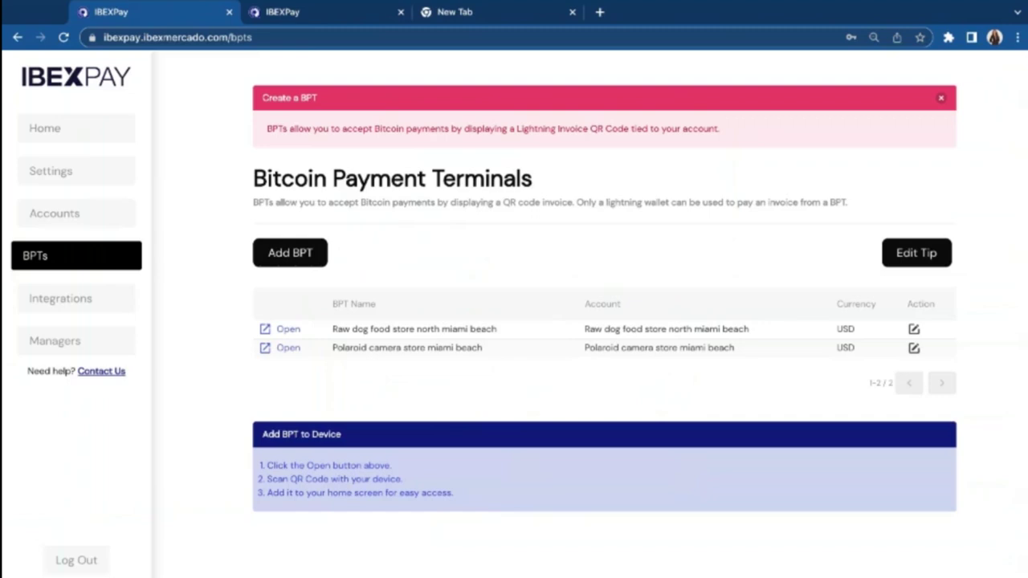
left_click(914, 330)
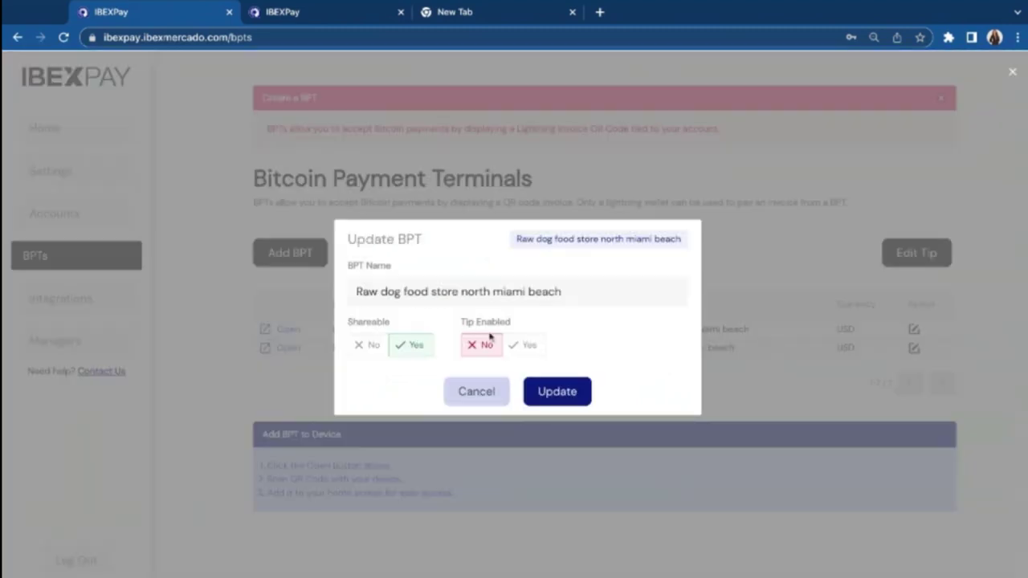
left_click(524, 350)
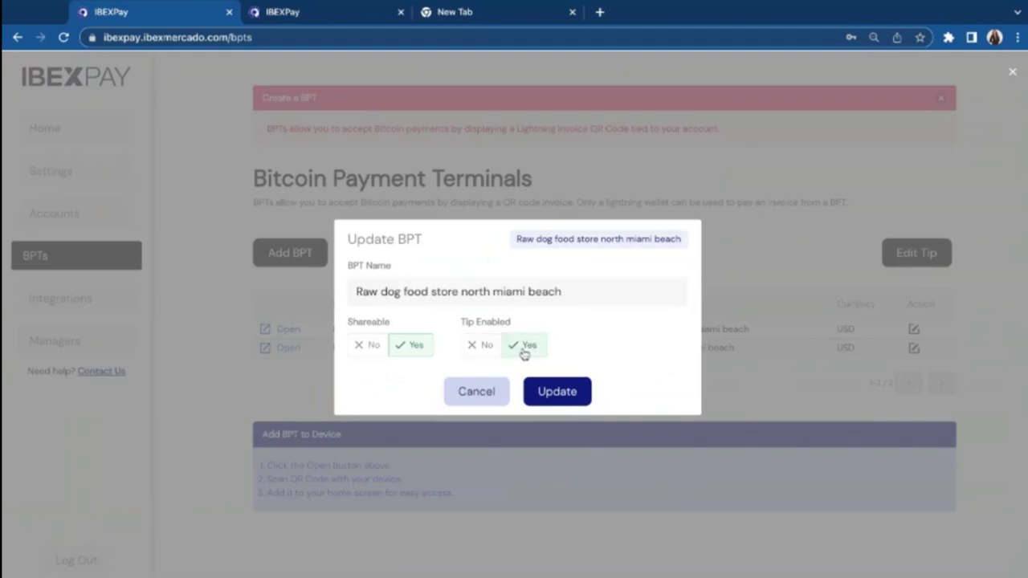
left_click(555, 397)
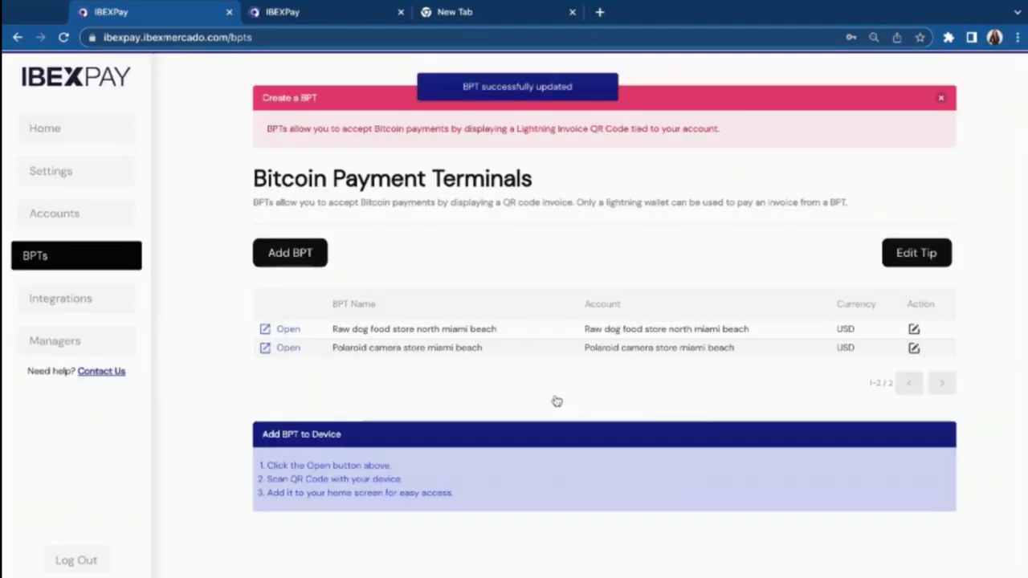
left_click(315, 15)
Step: Reload the keypad, charge $0.05, and add a 10% tip for $0.06 (199 sats)
left_click(66, 37)
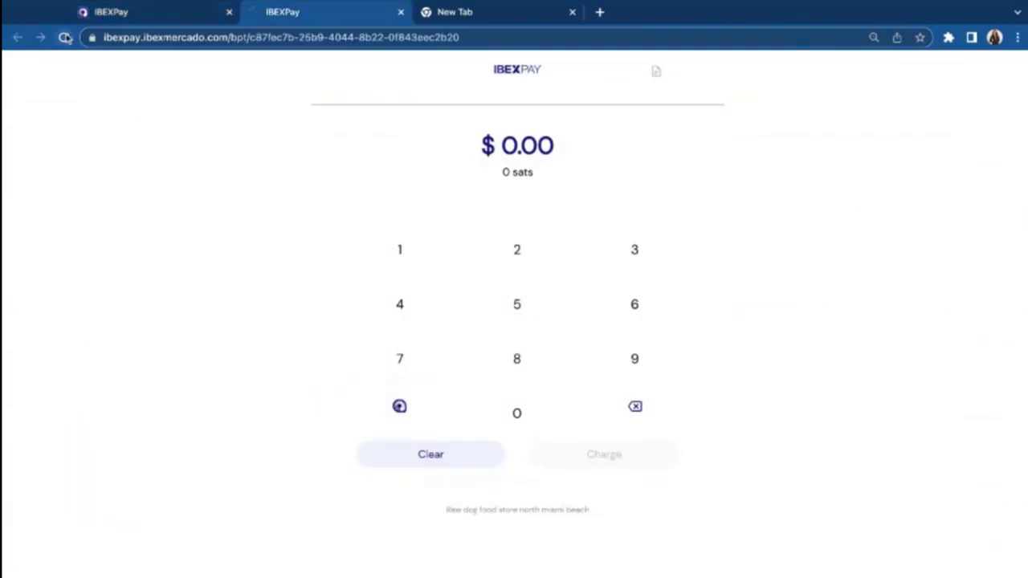
left_click(521, 250)
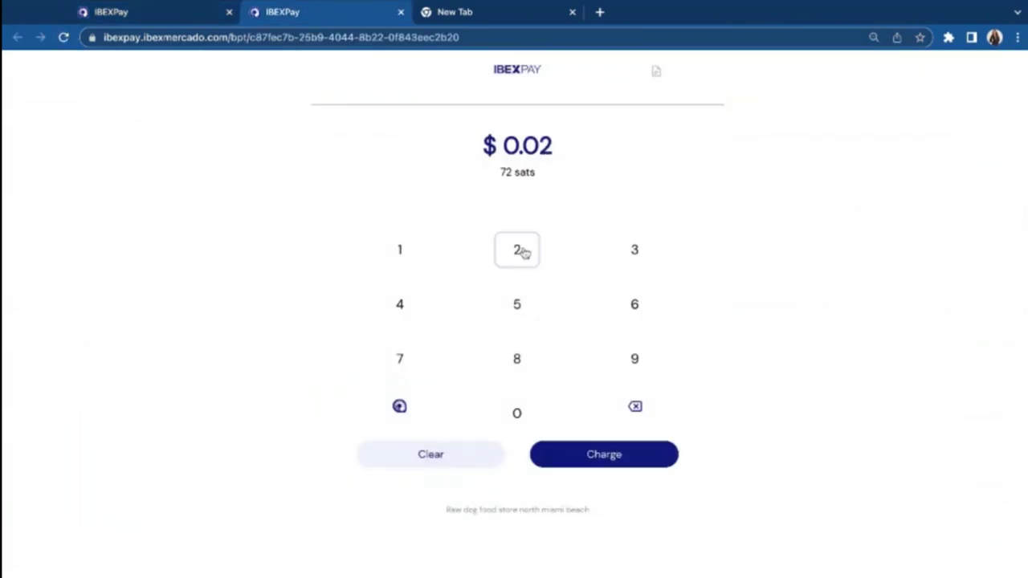
left_click(519, 302)
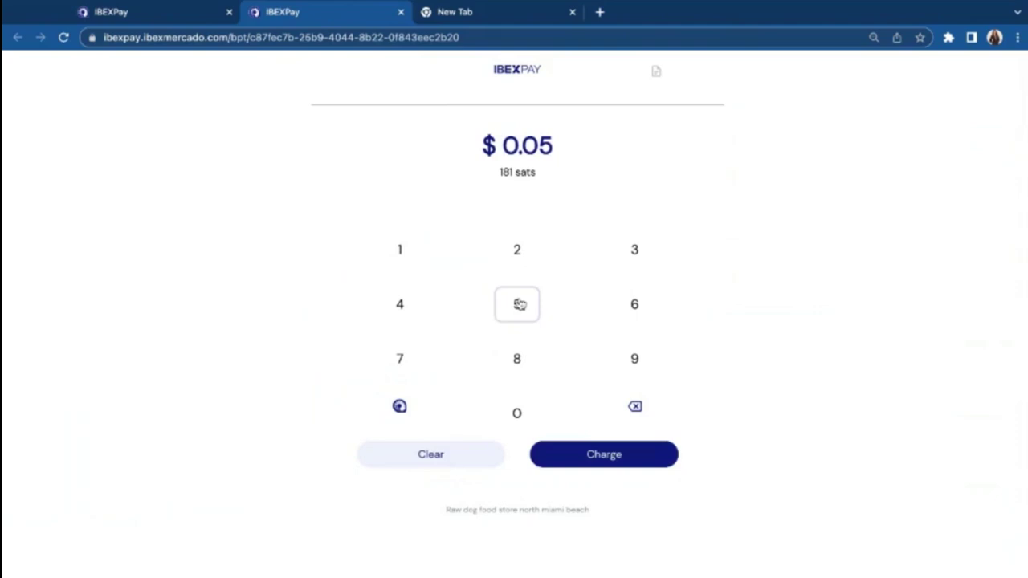
left_click(569, 458)
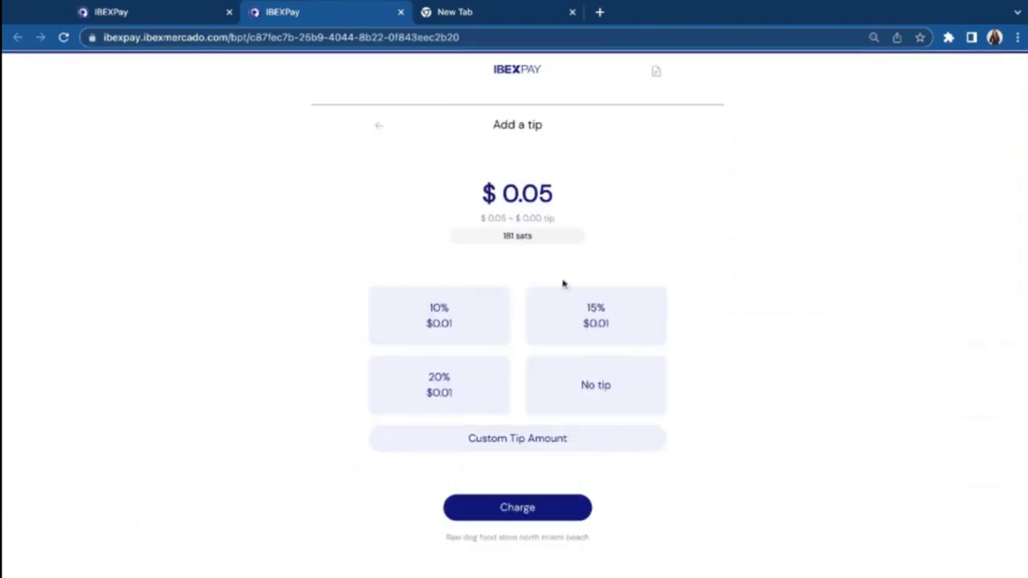
left_click(469, 328)
Step: Generate the $0.06 tipped payment QR, then set Tip Enabled back to No on the terminal
left_click(483, 514)
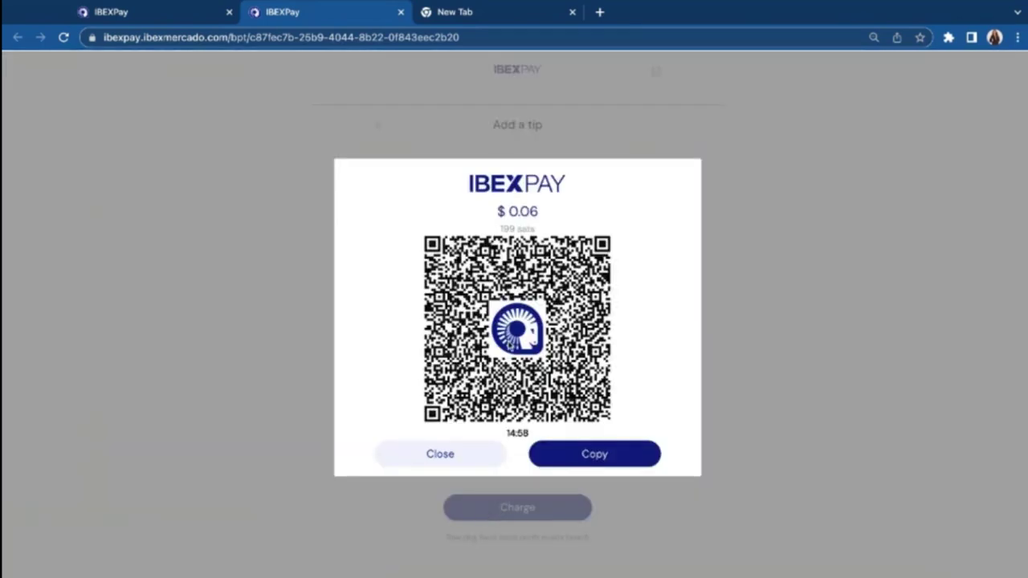
key("ctrl+1")
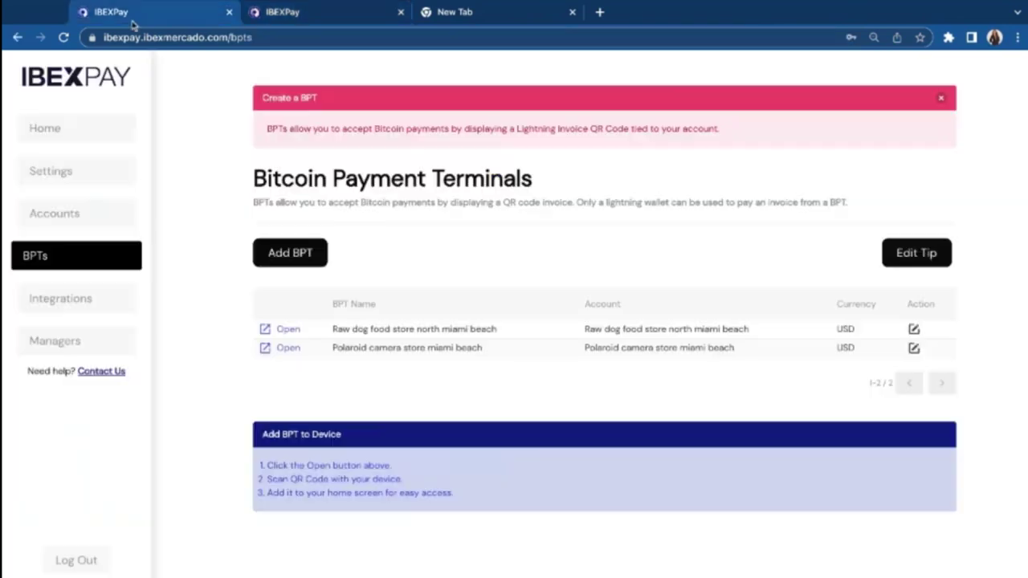
left_click(913, 329)
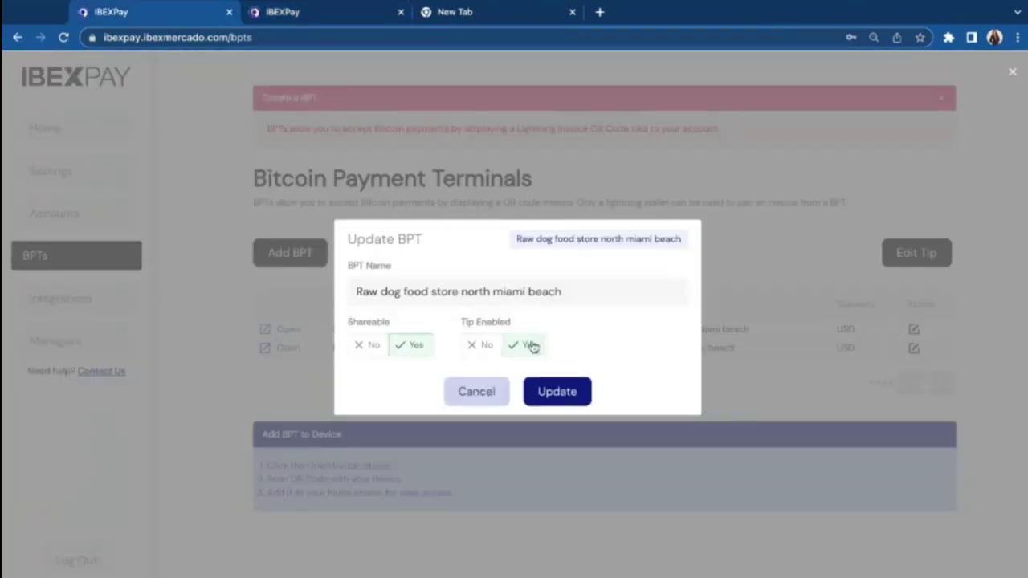
left_click(481, 350)
left_click(546, 401)
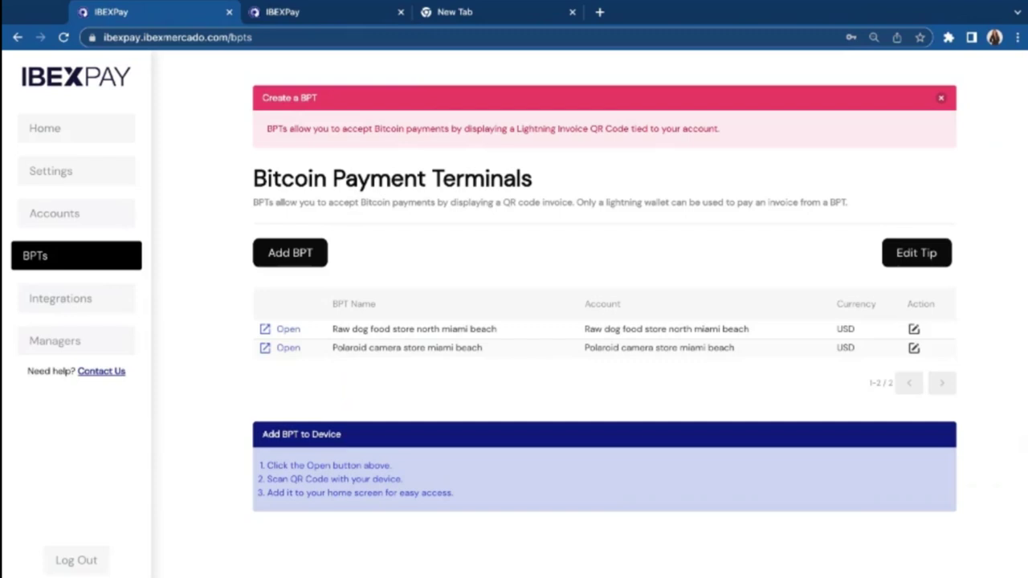
Step: Open Integrations and the Shopify marketplace listing for IBEX PAY Bitcoin Payments in a new tab
left_click(113, 303)
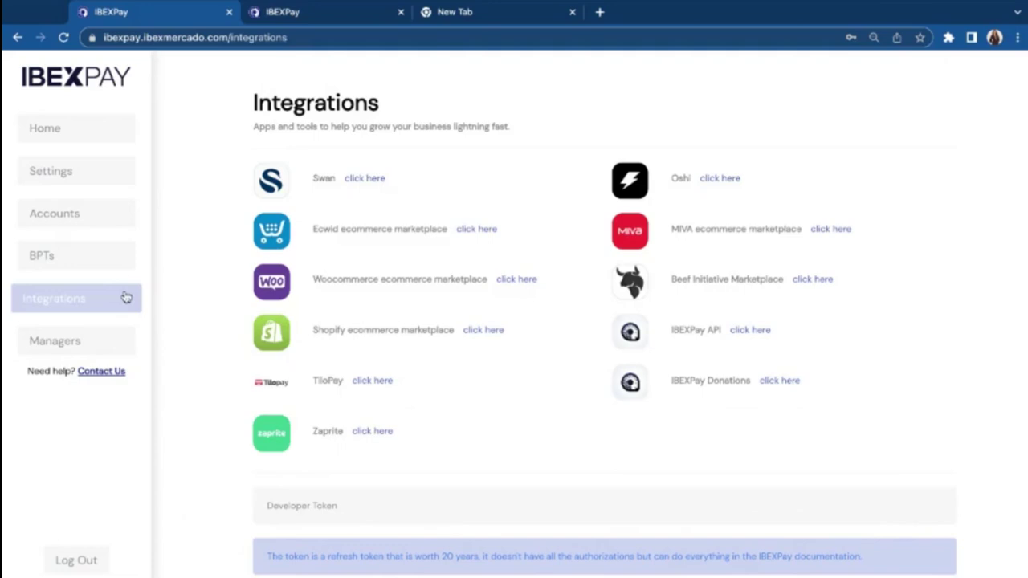
left_click_drag(310, 330, 436, 330)
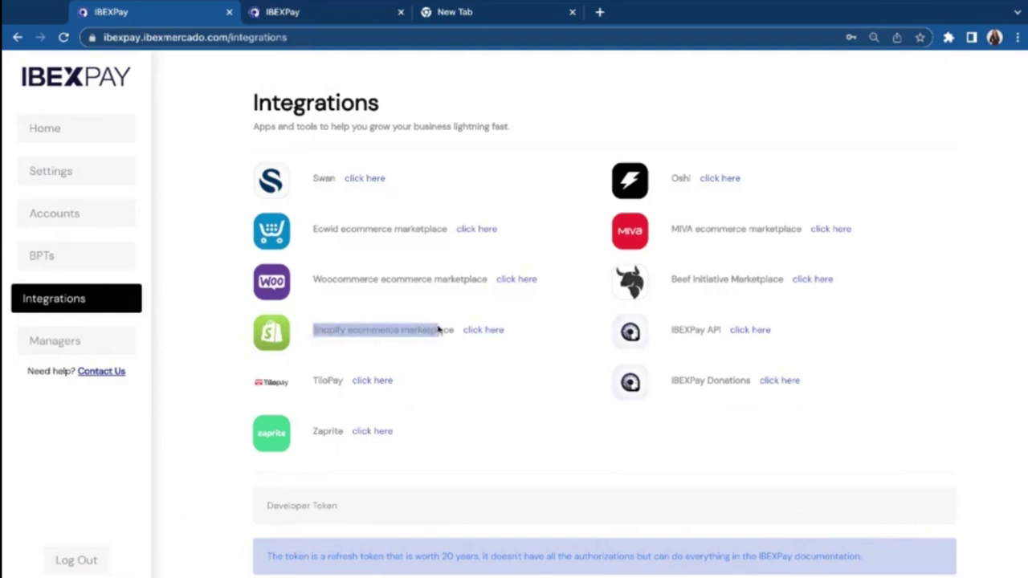
left_click(450, 330)
left_click(483, 333)
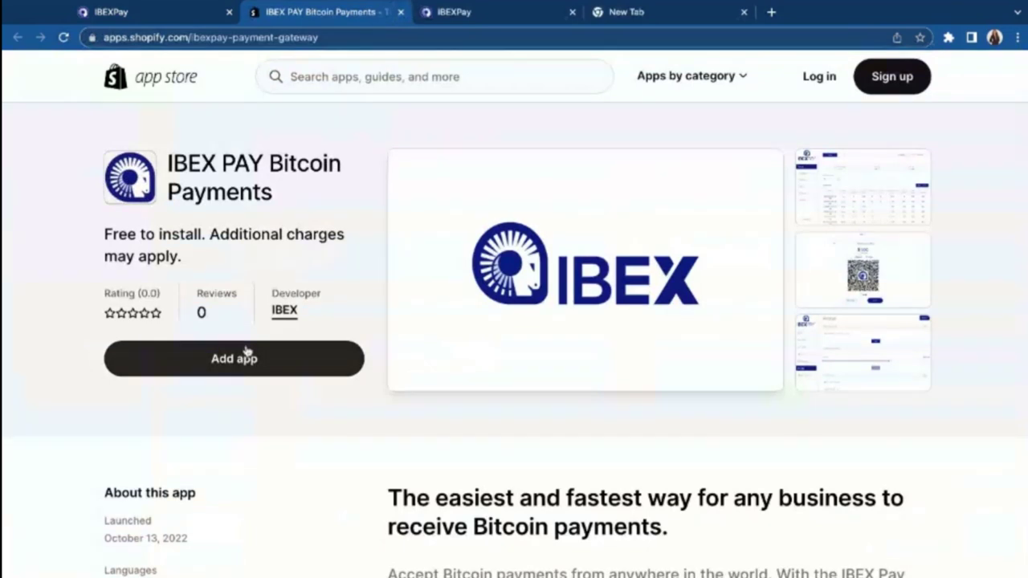
Step: Start adding the IBEX PAY app on Shopify, review its security settings, then return to IBEXPay
left_click(218, 357)
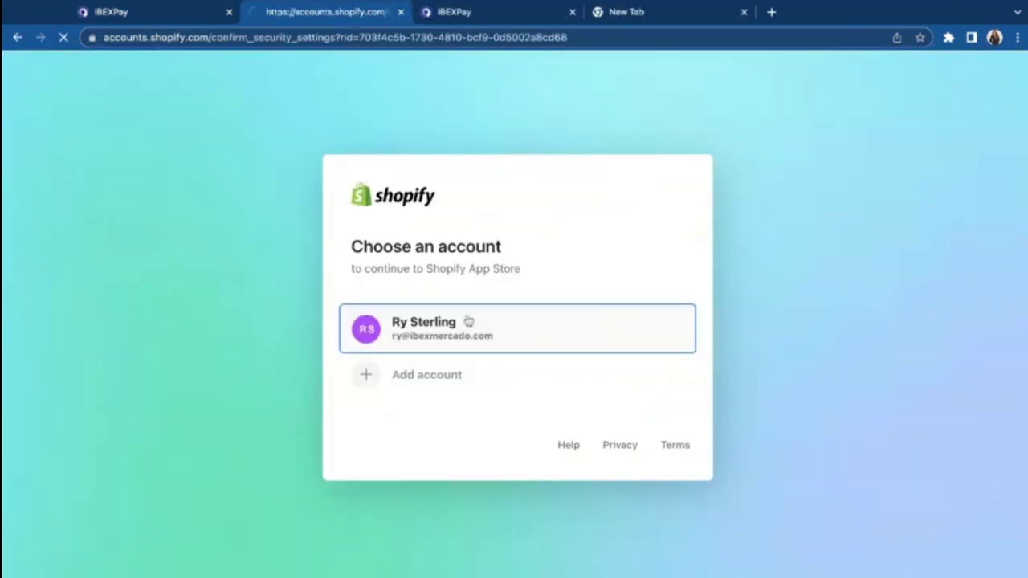
scroll(564, 358, "down", 2)
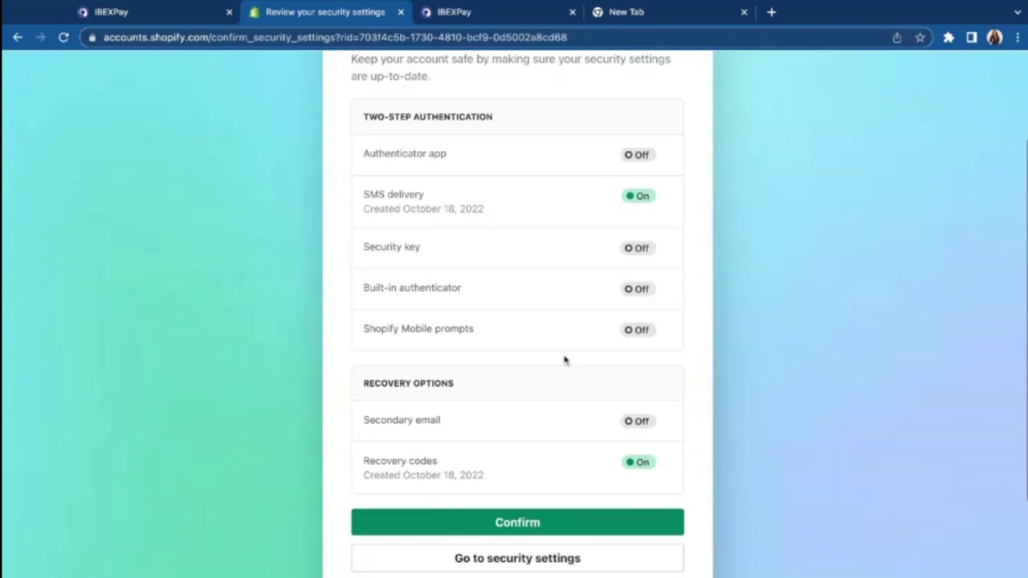
left_click(160, 19)
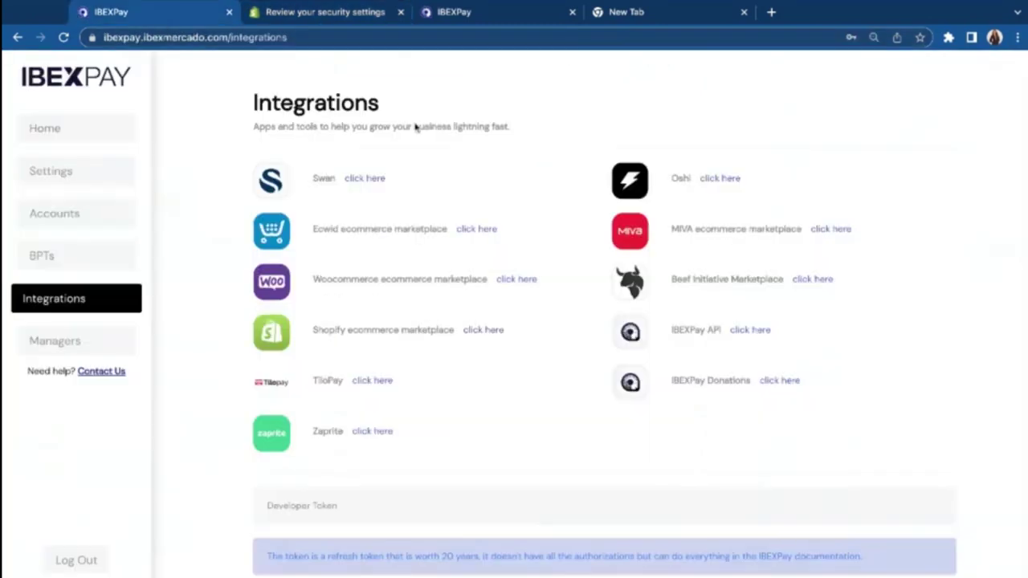
Step: Open and read through the Woocommerce integration guide, then return to IBEXPay Integrations
left_click(529, 279)
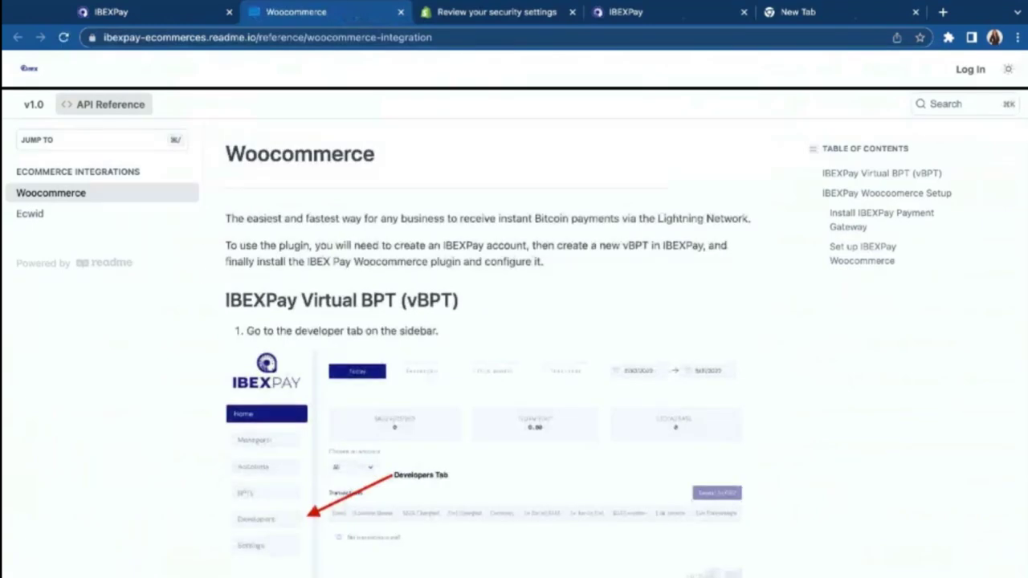
scroll(514, 321, "down", 7)
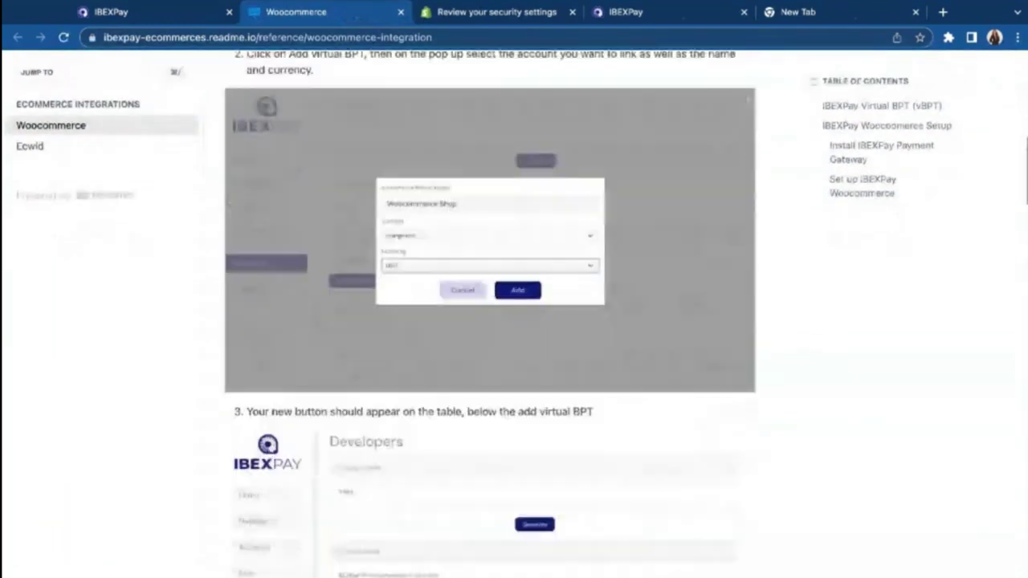
scroll(490, 313, "down", 15)
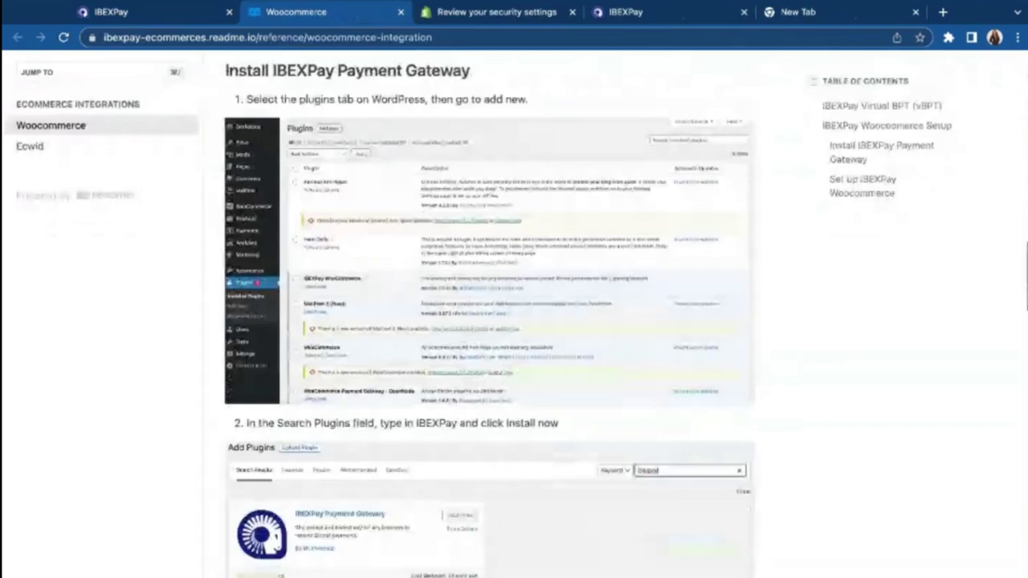
scroll(490, 313, "down", 3)
scroll(490, 314, "down", 1)
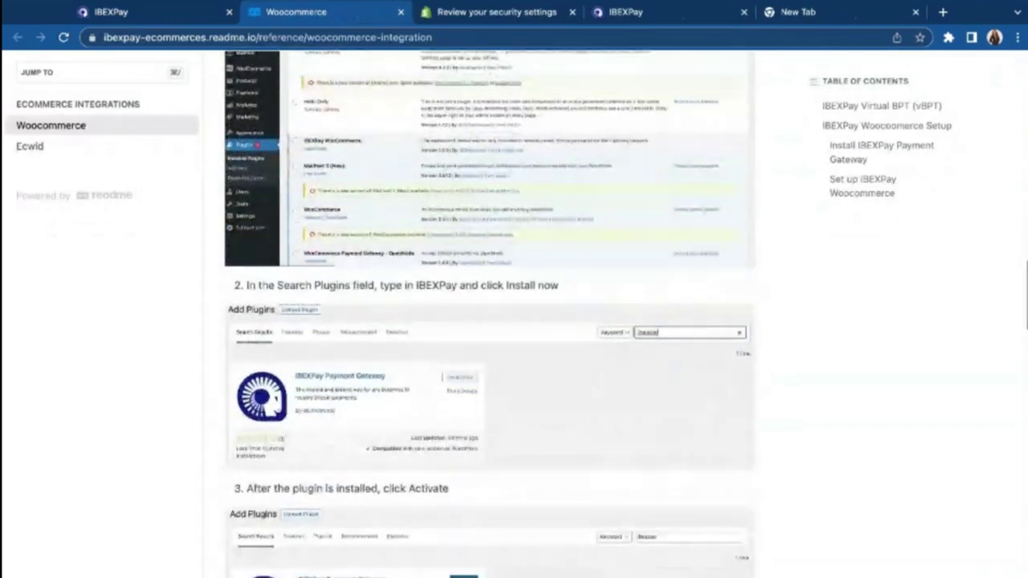
scroll(490, 313, "down", 2)
left_click(151, 15)
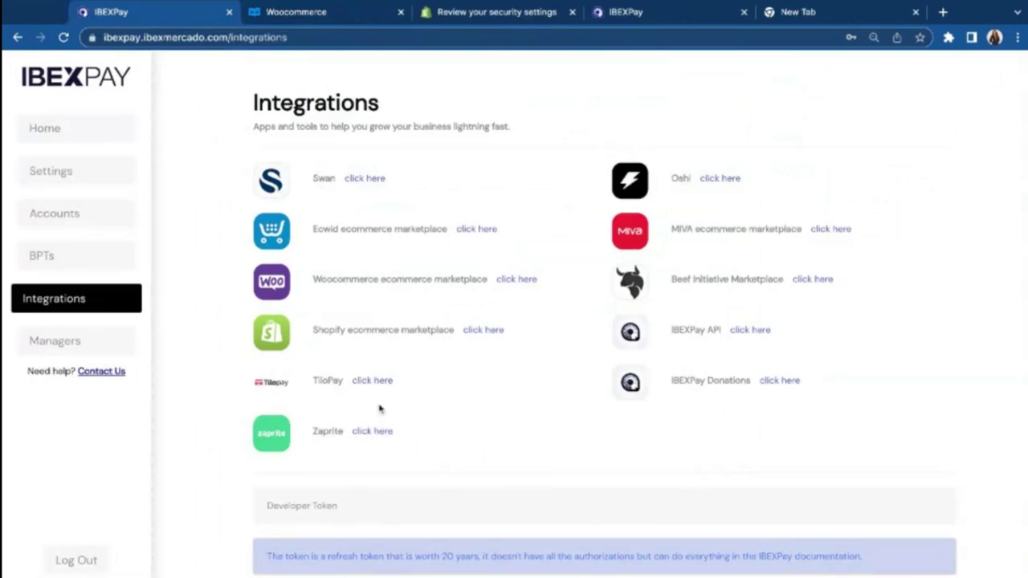
Step: Open Zaprite's 'How To Connect Your IBEX Pay Account' guide, skim it, and return to IBEXPay
left_click(373, 431)
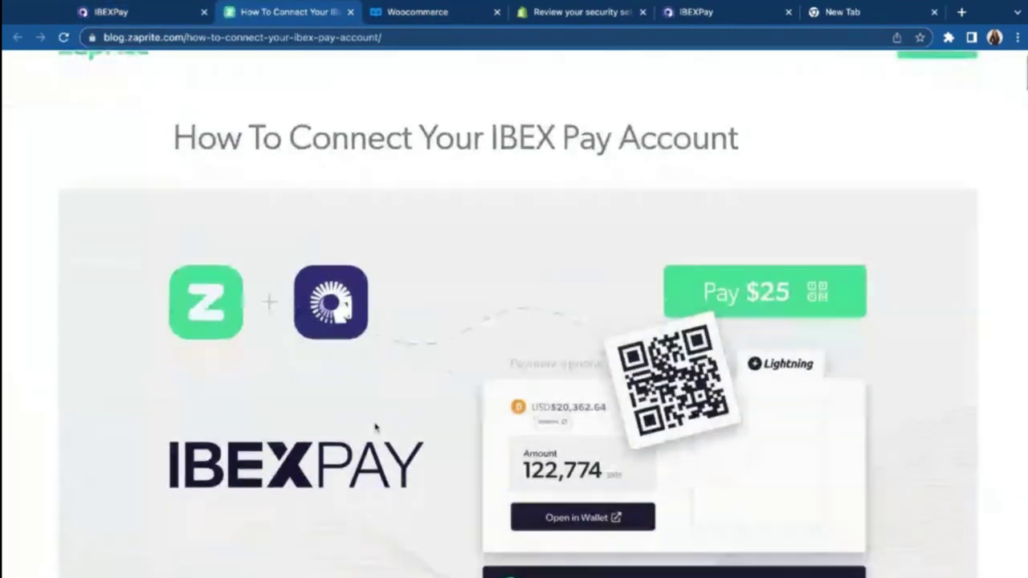
scroll(375, 427, "down", 1)
scroll(185, 161, "up", 2)
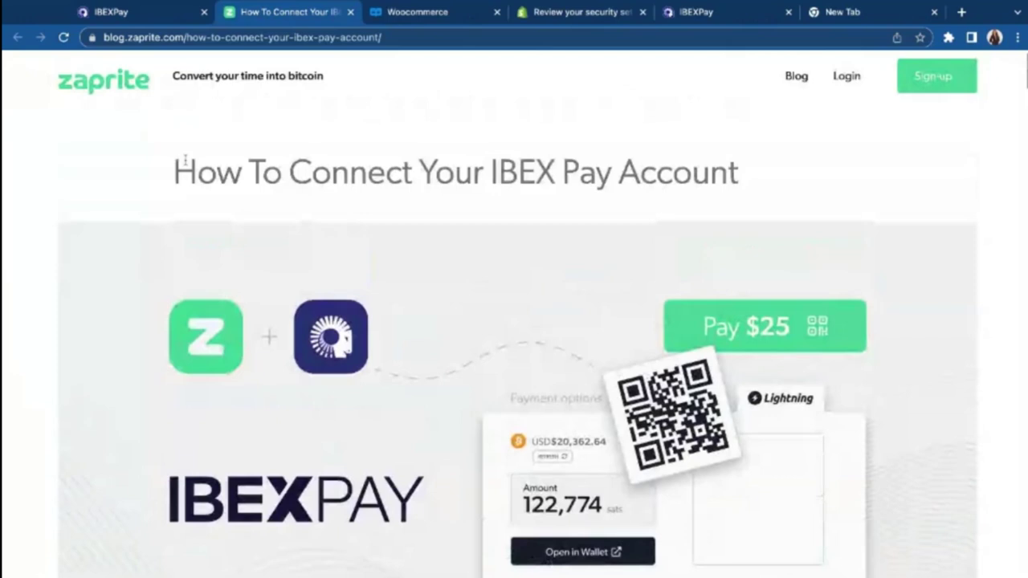
key("ctrl+shift+Tab")
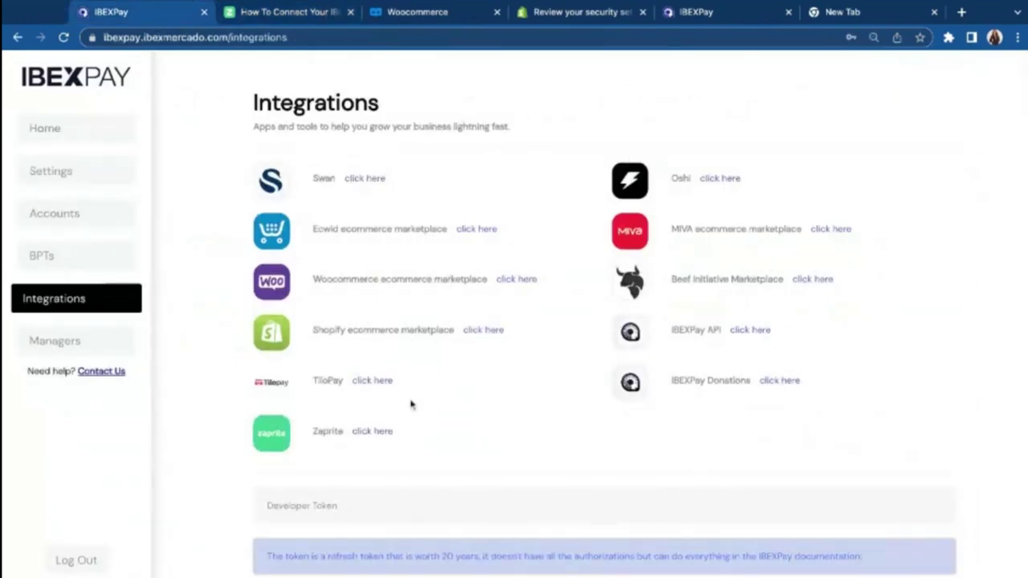
scroll(412, 404, "down", 1)
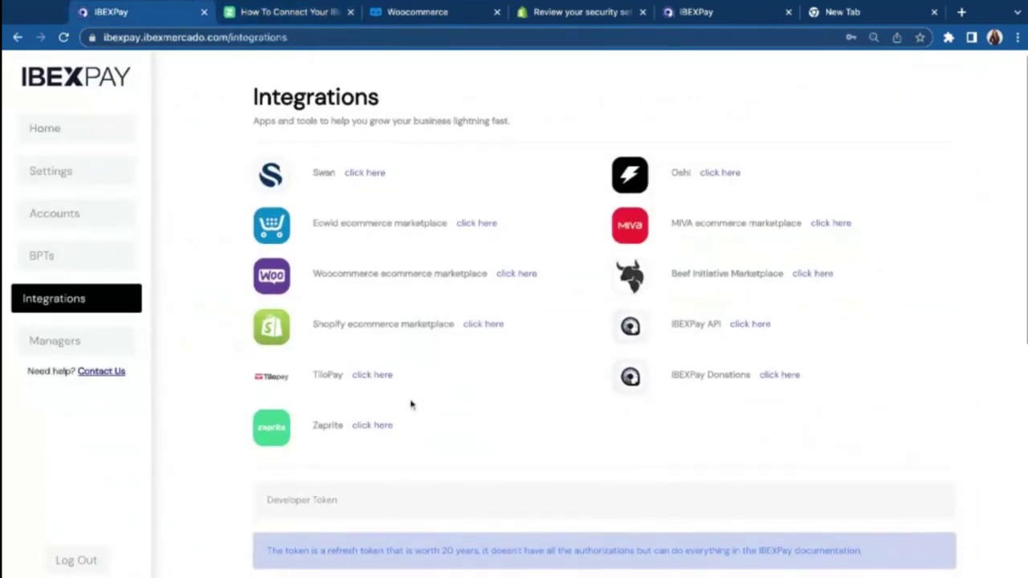
left_click(787, 380)
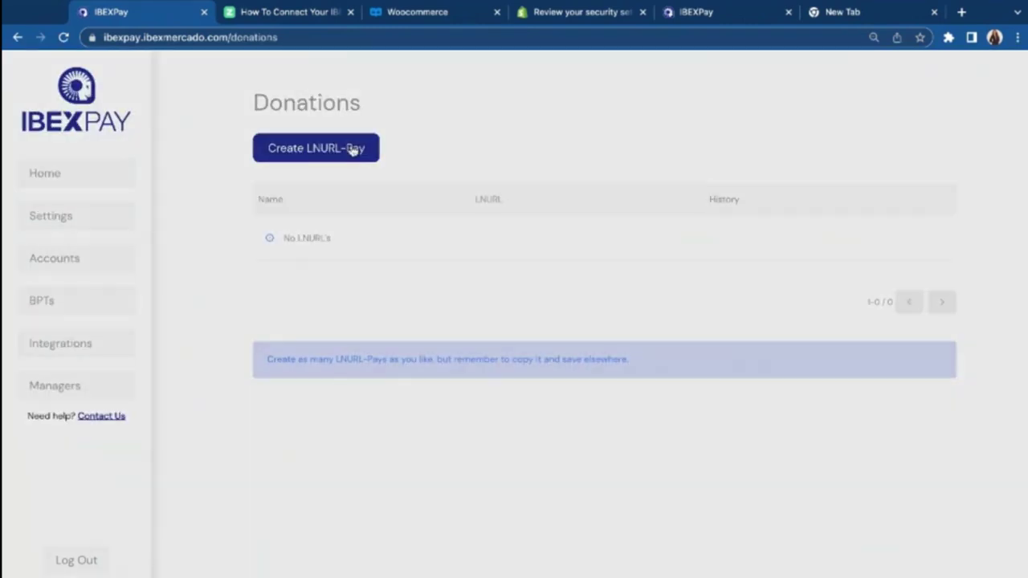
left_click(353, 149)
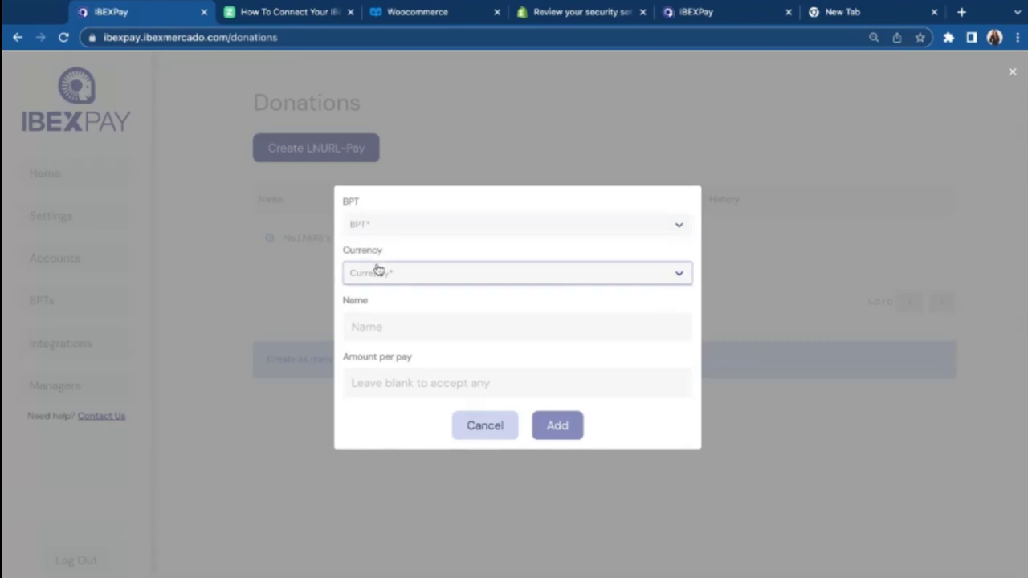
left_click(483, 434)
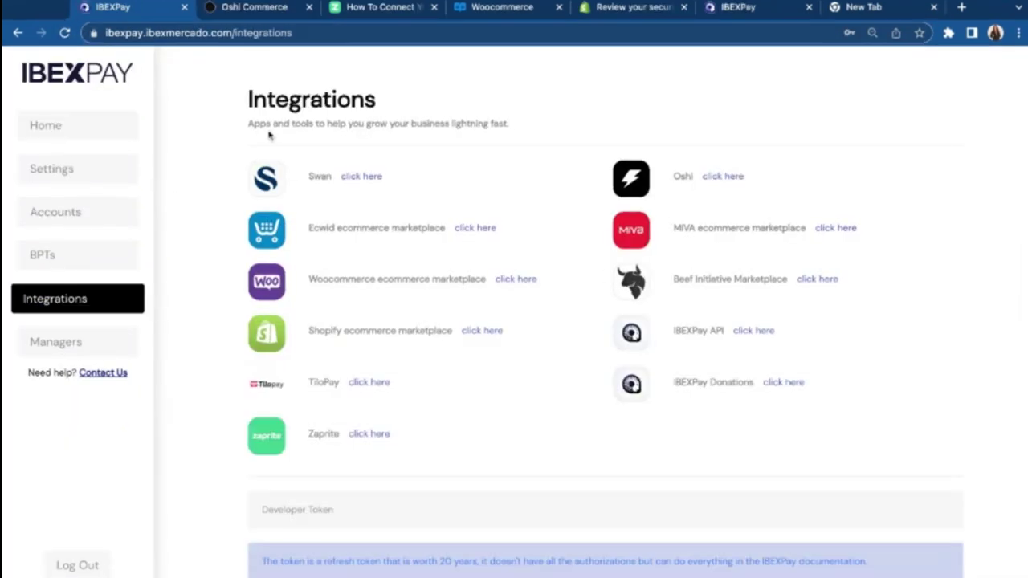
Step: Highlight the Ecwid and MIVA ecommerce marketplace entries in the Integrations list
left_click_drag(308, 228, 414, 229)
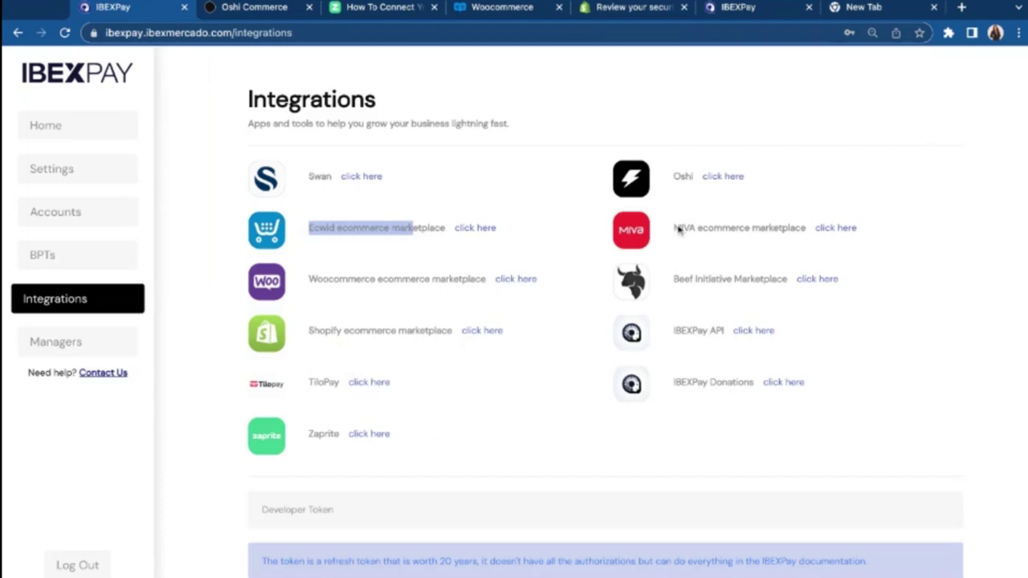
left_click_drag(674, 228, 781, 229)
left_click(678, 179)
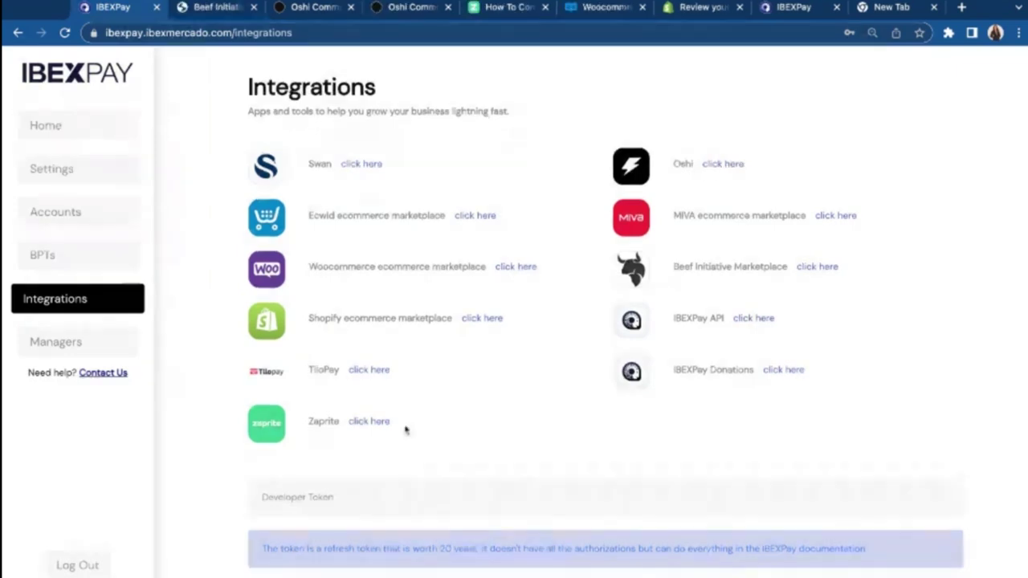
Step: Scroll the Integrations page down to Developer Token and Checkout Protection and back up
scroll(519, 390, "down", 2)
scroll(519, 390, "up", 2)
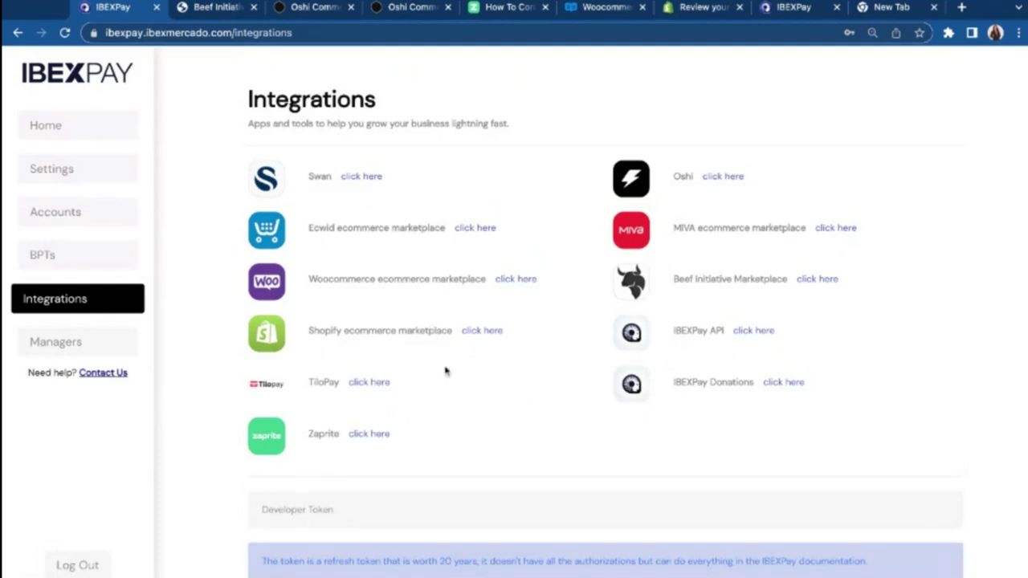
scroll(527, 368, "up", 1)
scroll(495, 379, "down", 2)
scroll(494, 379, "down", 5)
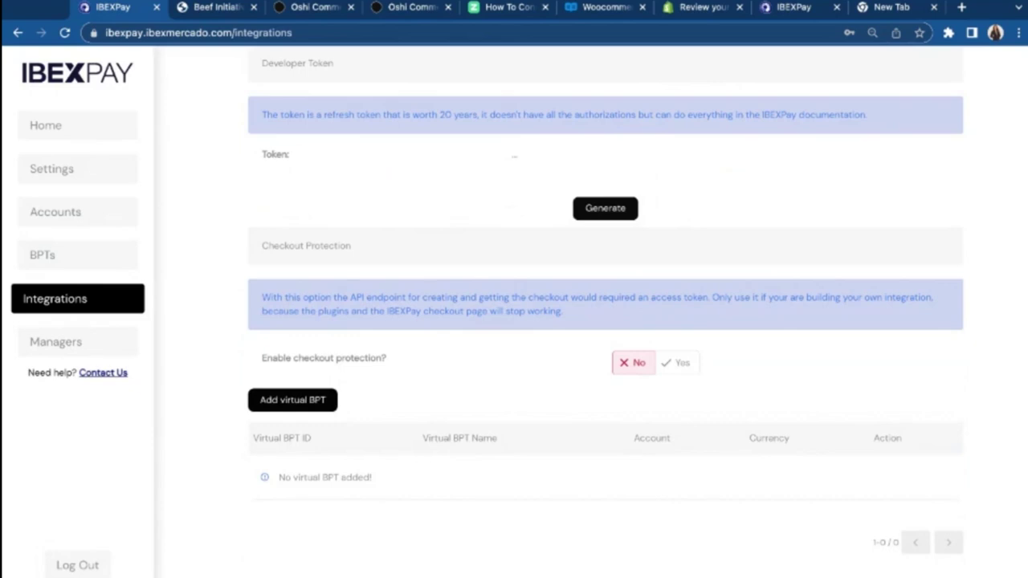
scroll(448, 371, "up", 4)
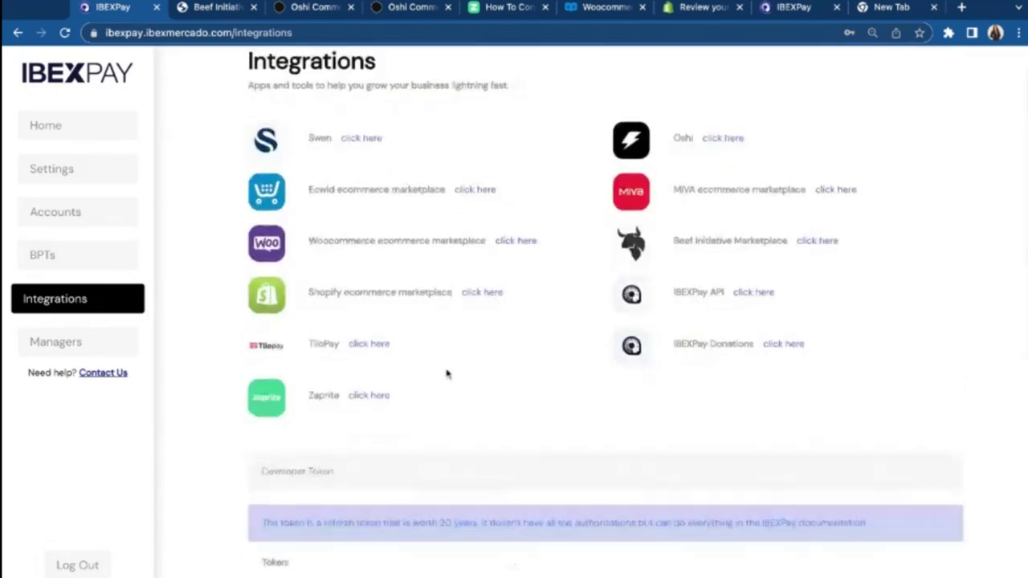
scroll(448, 373, "down", 5)
scroll(448, 364, "up", 1)
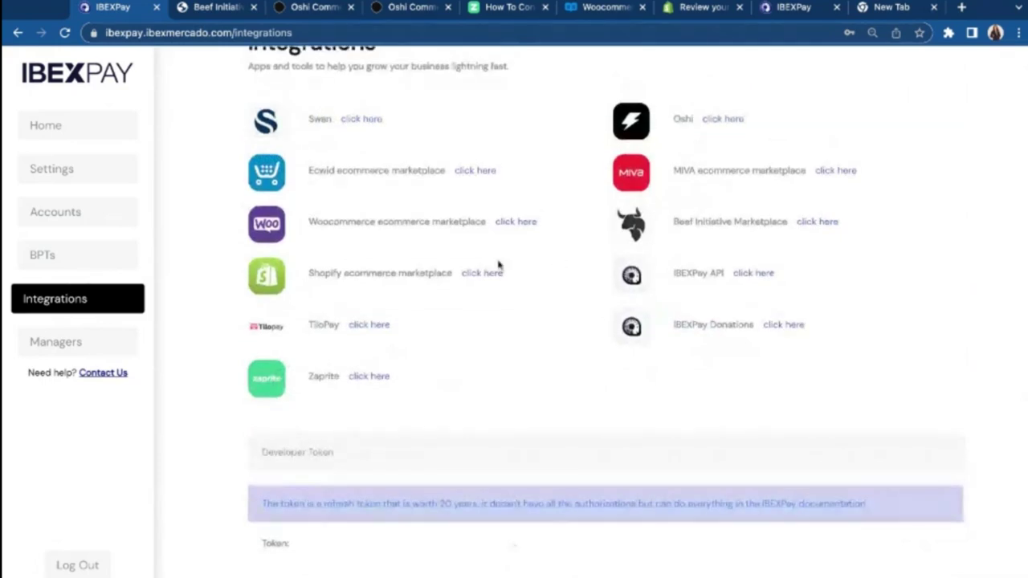
scroll(449, 289, "up", 1)
scroll(360, 385, "down", 8)
scroll(389, 413, "up", 5)
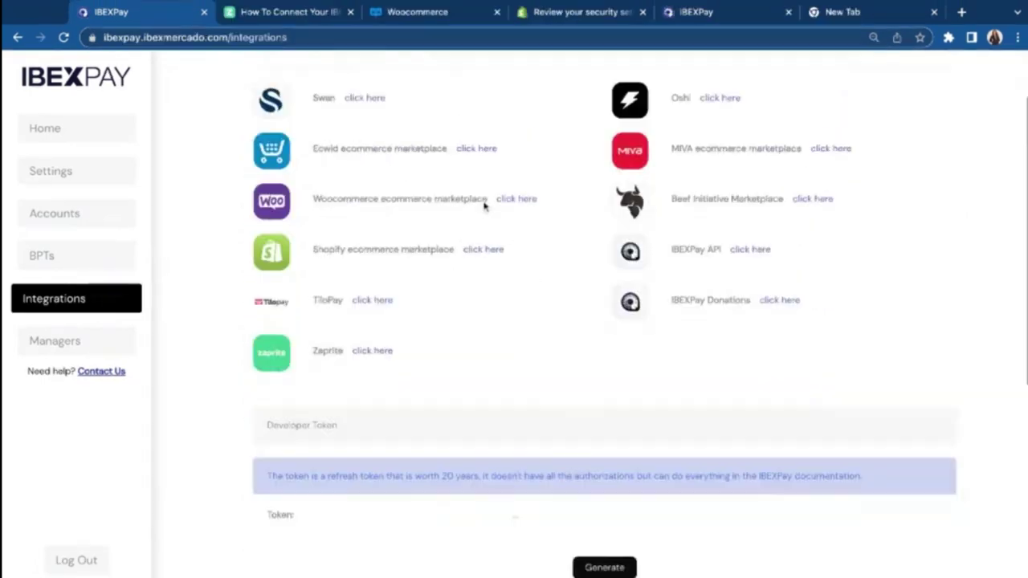
scroll(482, 202, "up", 3)
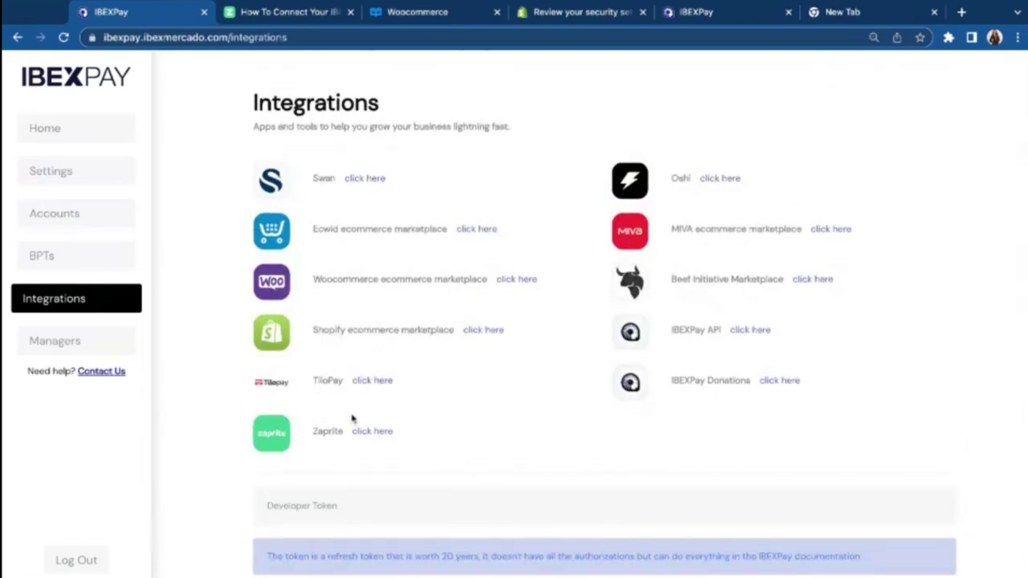
Step: Open Managers and highlight the note that managers can only view results
left_click(98, 345)
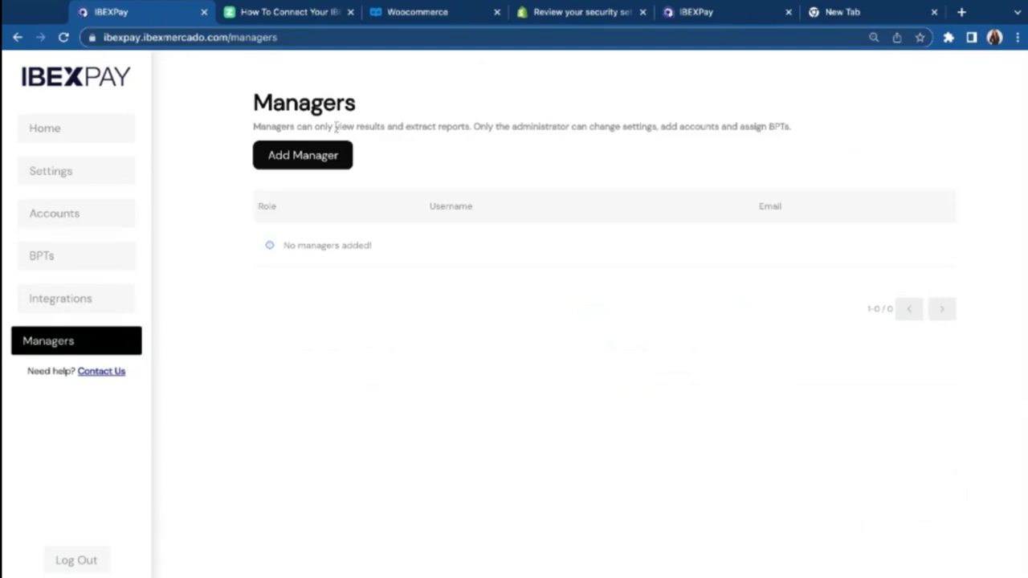
left_click_drag(297, 128, 411, 128)
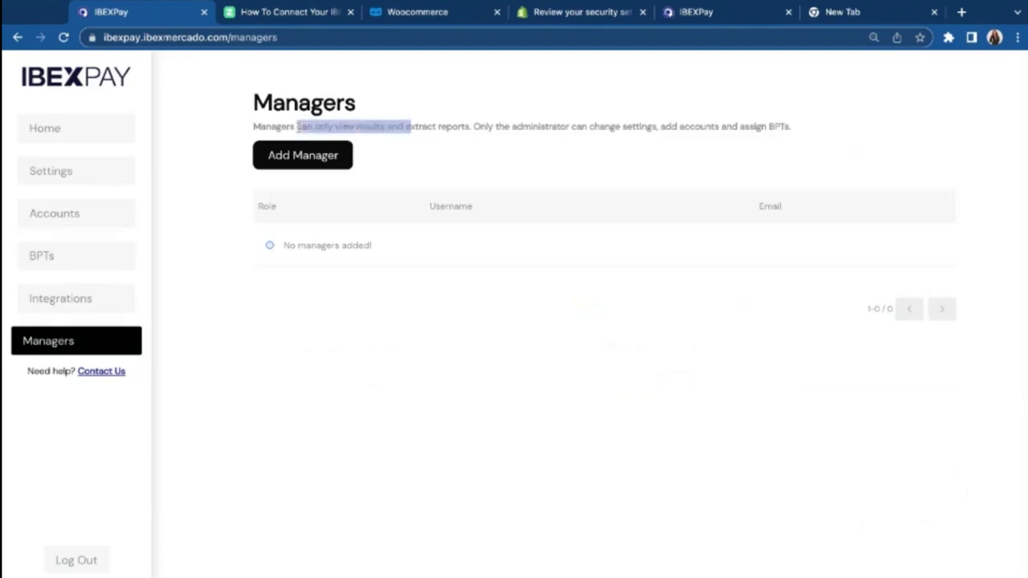
left_click(453, 121)
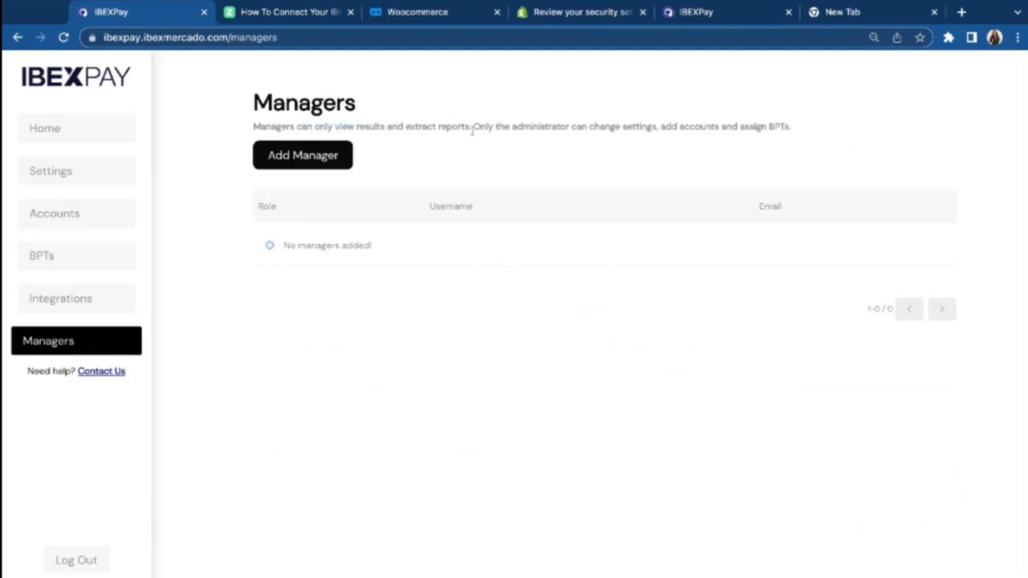
Step: Visit Home, Managers and Accounts, then open the Link Manager page
left_click(48, 130)
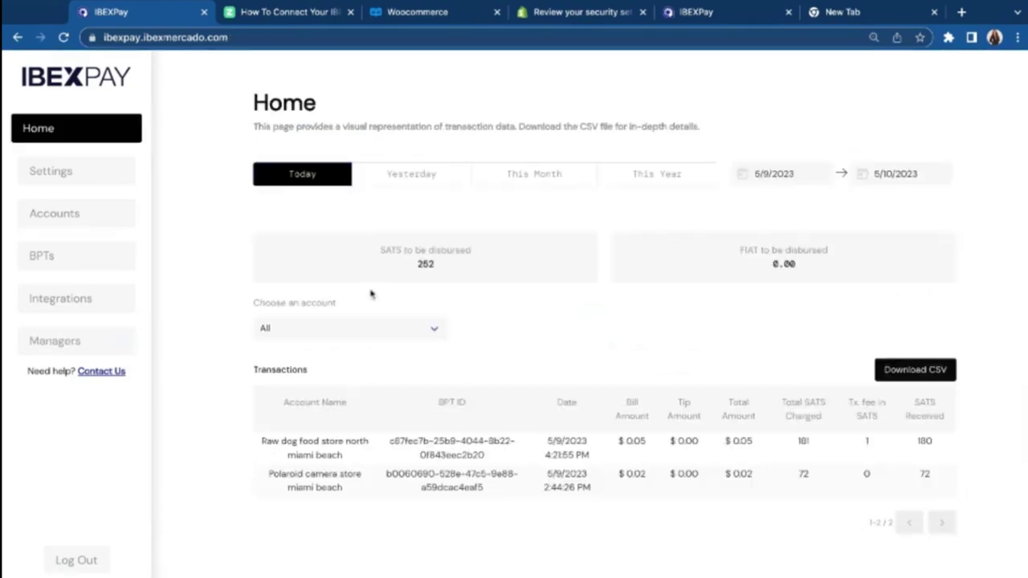
left_click(105, 339)
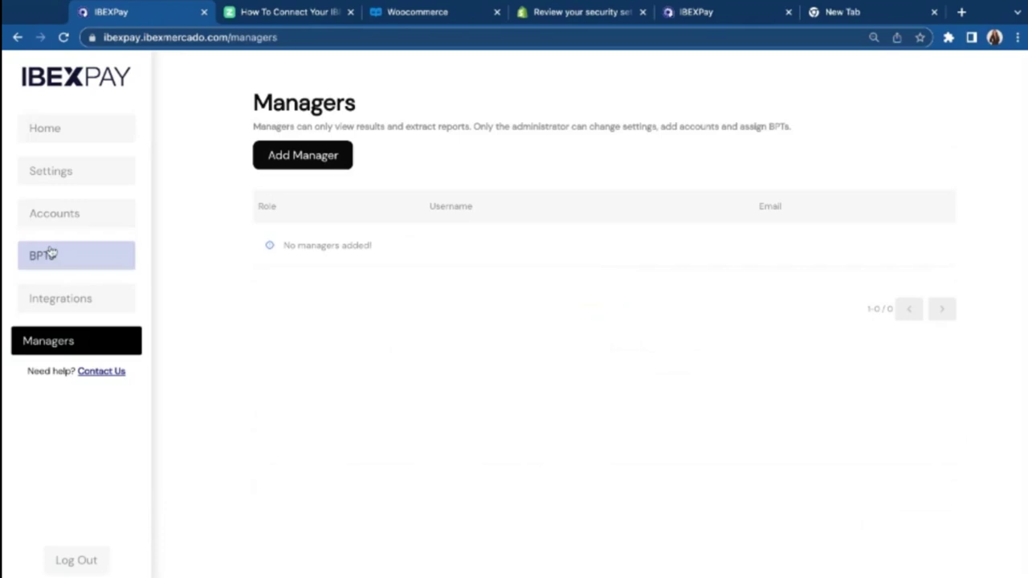
left_click(99, 210)
left_click(919, 269)
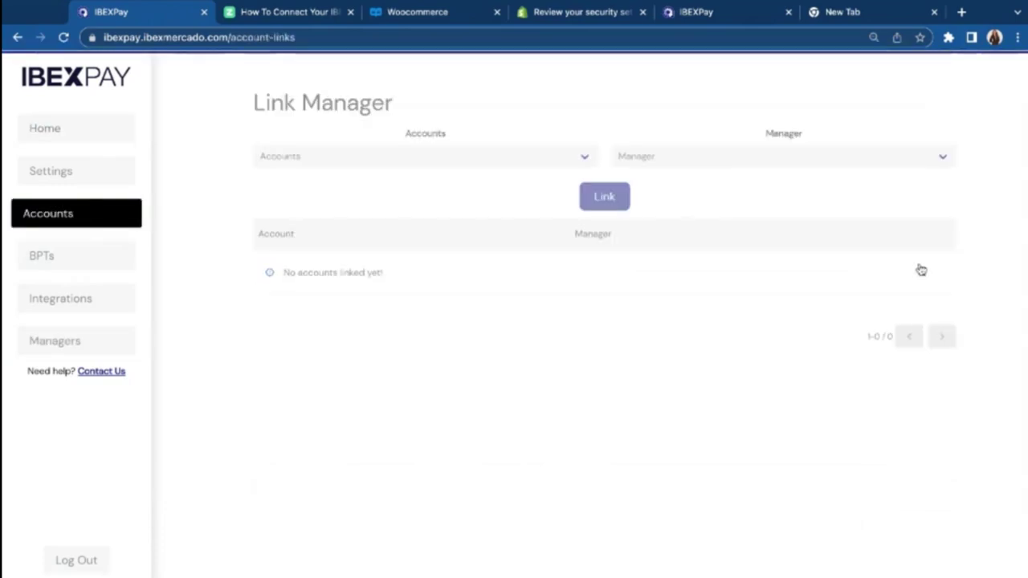
Step: Add a new manager with the Manager role, entering the person's name and e-mail
left_click(55, 341)
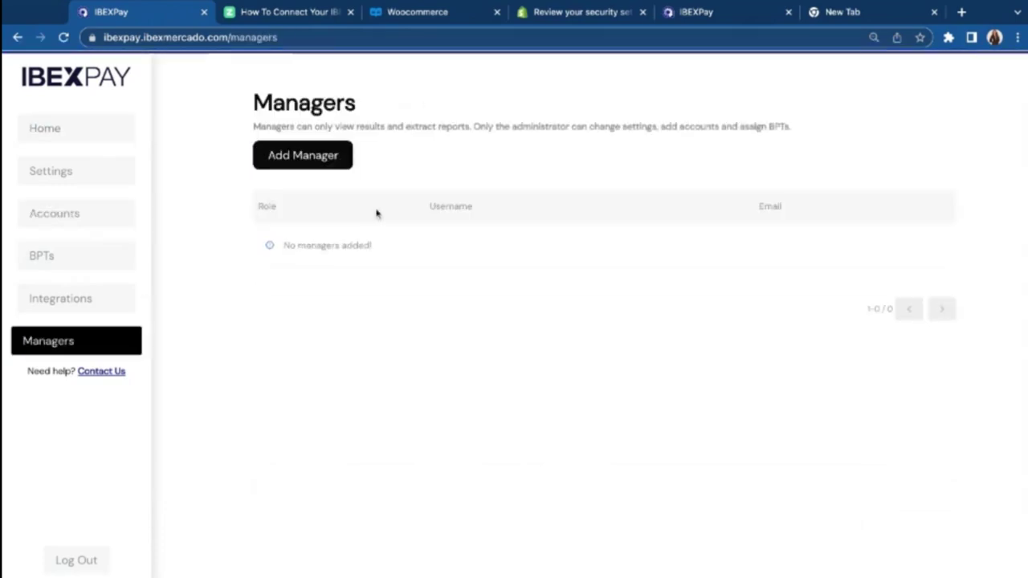
left_click(323, 158)
left_click(518, 251)
left_click(369, 277)
left_click(518, 302)
type("Vanessa")
left_click(391, 357)
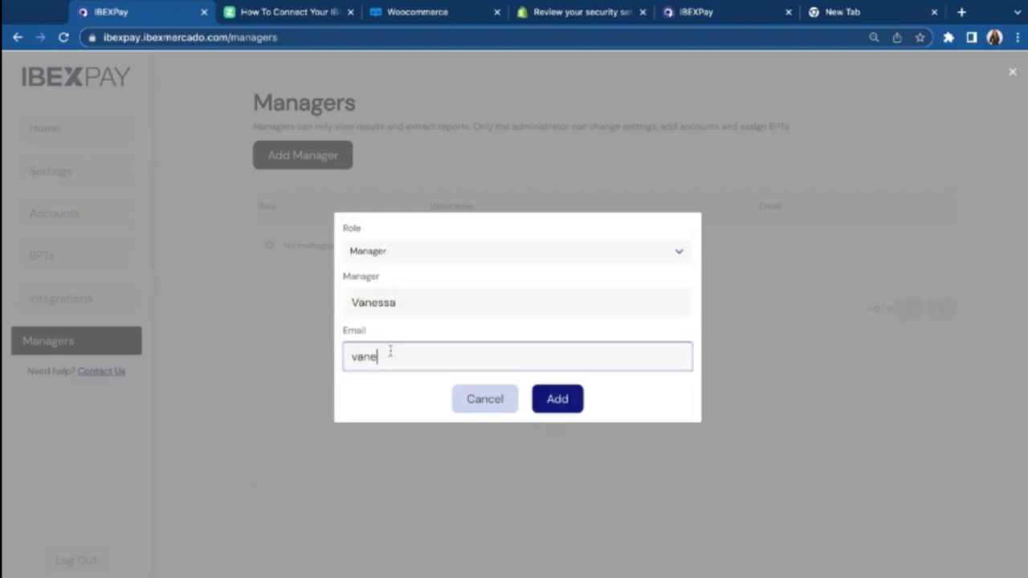
key("Return")
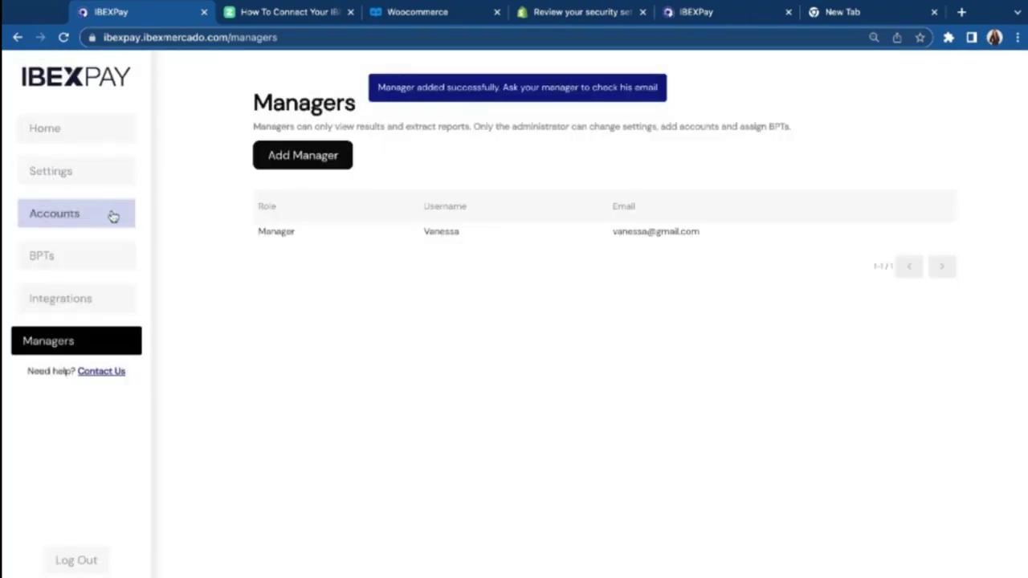
Step: Link the new manager to the Raw dog food store north miami beach account
left_click(110, 215)
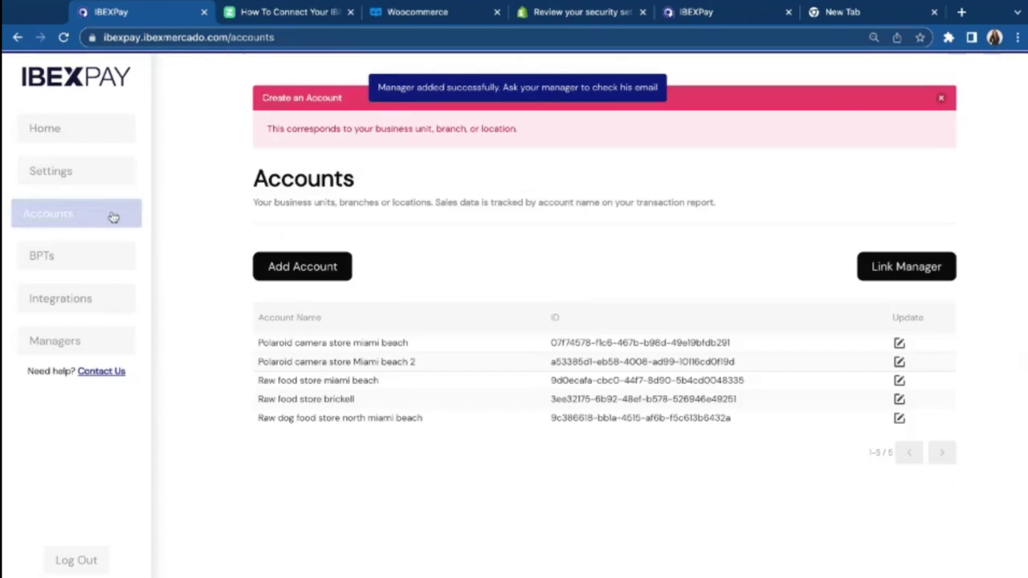
left_click(915, 269)
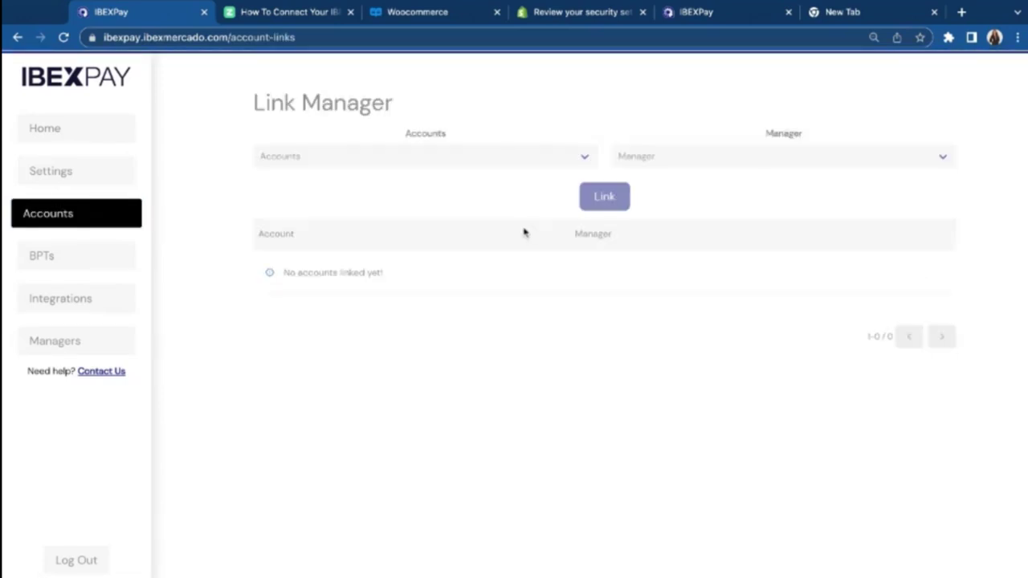
left_click(456, 161)
left_click(458, 173)
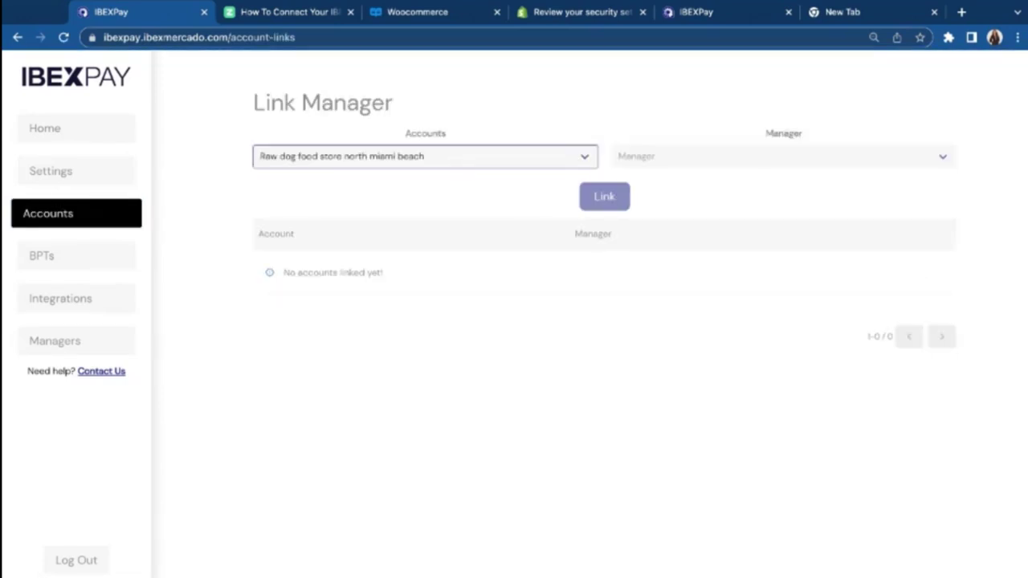
left_click(716, 156)
left_click(686, 170)
left_click(613, 195)
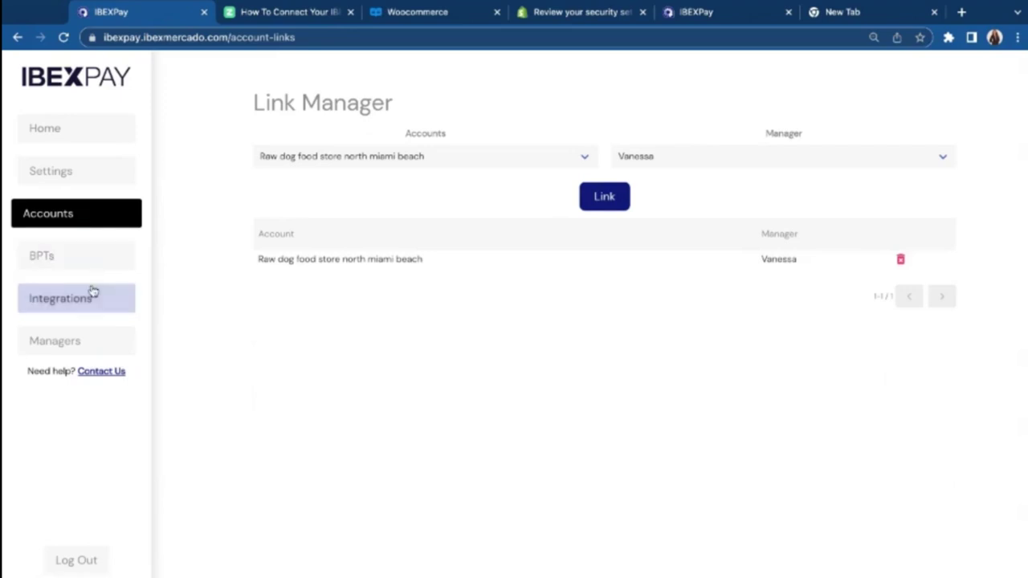
Step: Review Settings, Accounts and BPTs, ending on Home showing 252 sats to be disbursed
left_click(101, 180)
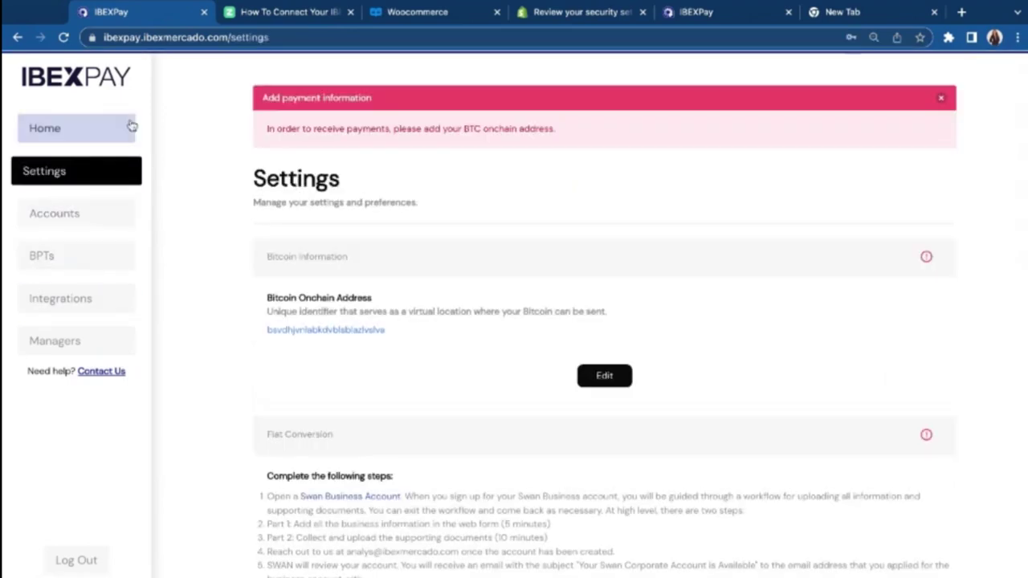
left_click(126, 131)
left_click(105, 213)
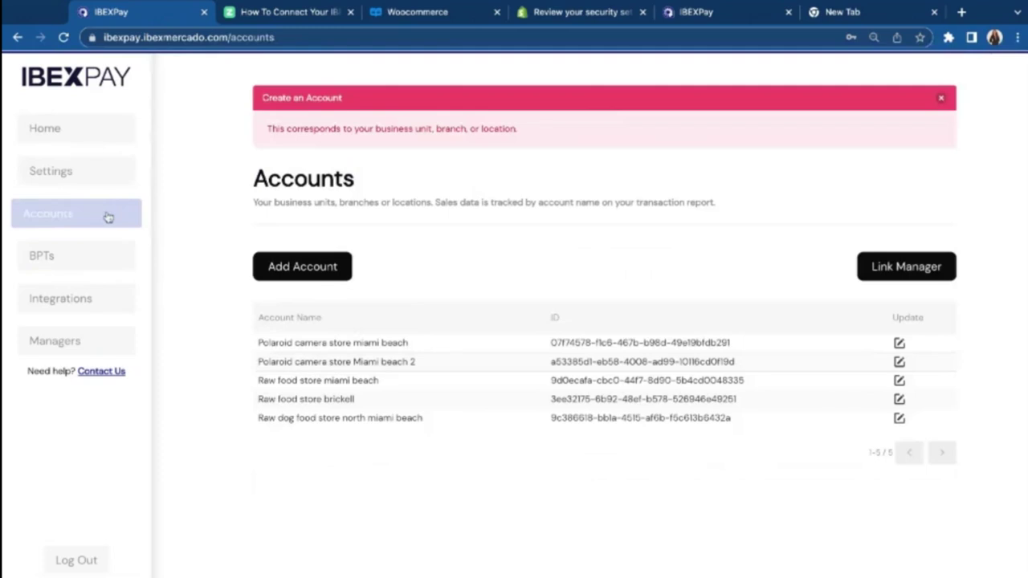
left_click(101, 255)
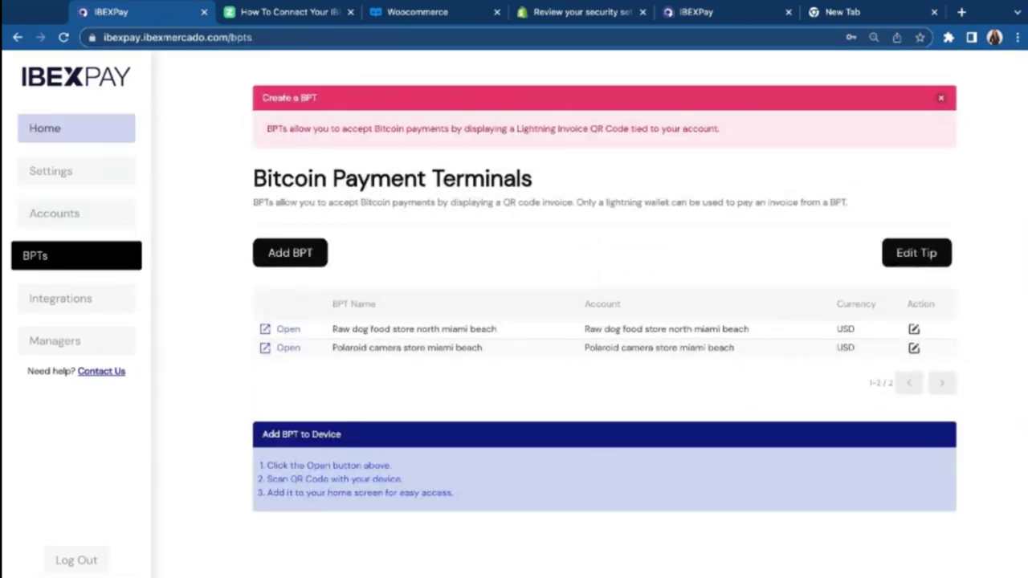
left_click(76, 129)
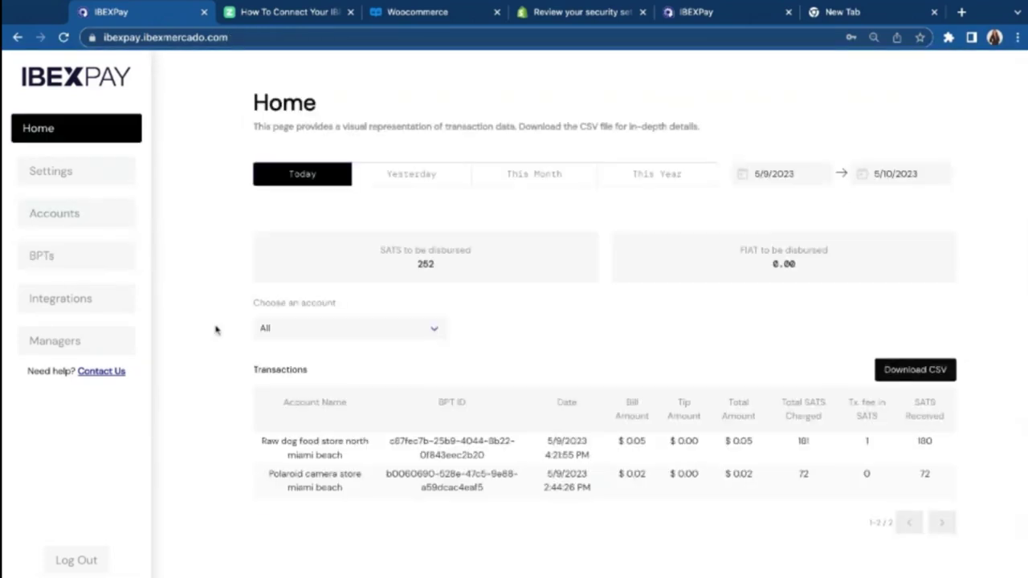